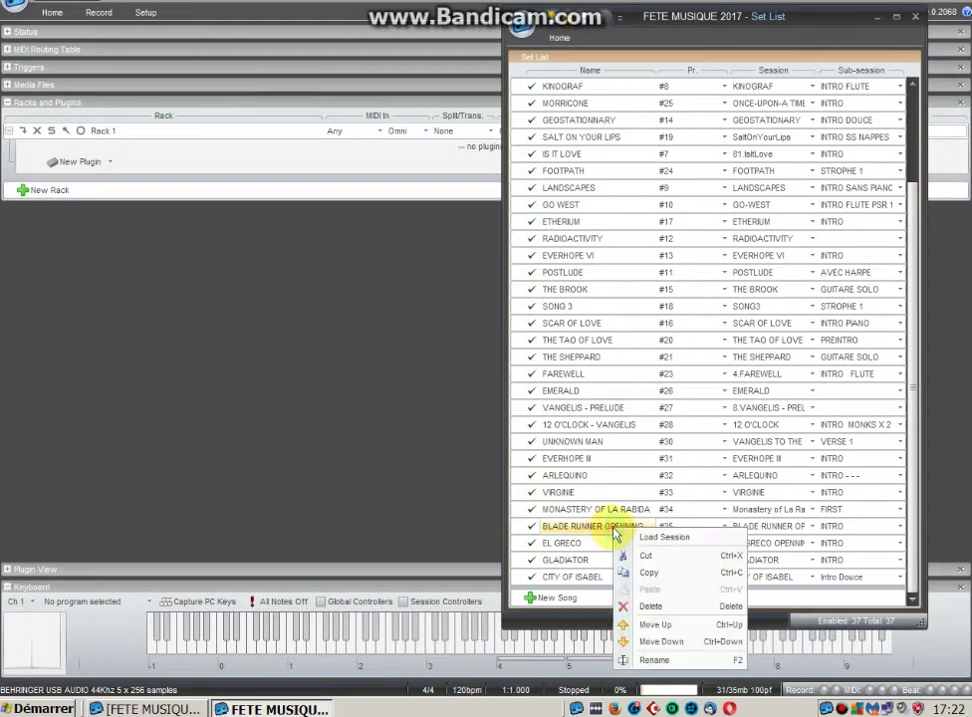
Load the BLADE RUNNER OPENNING session from the set list and check the LEAD HIGH route's target device and channel.
click(653, 538)
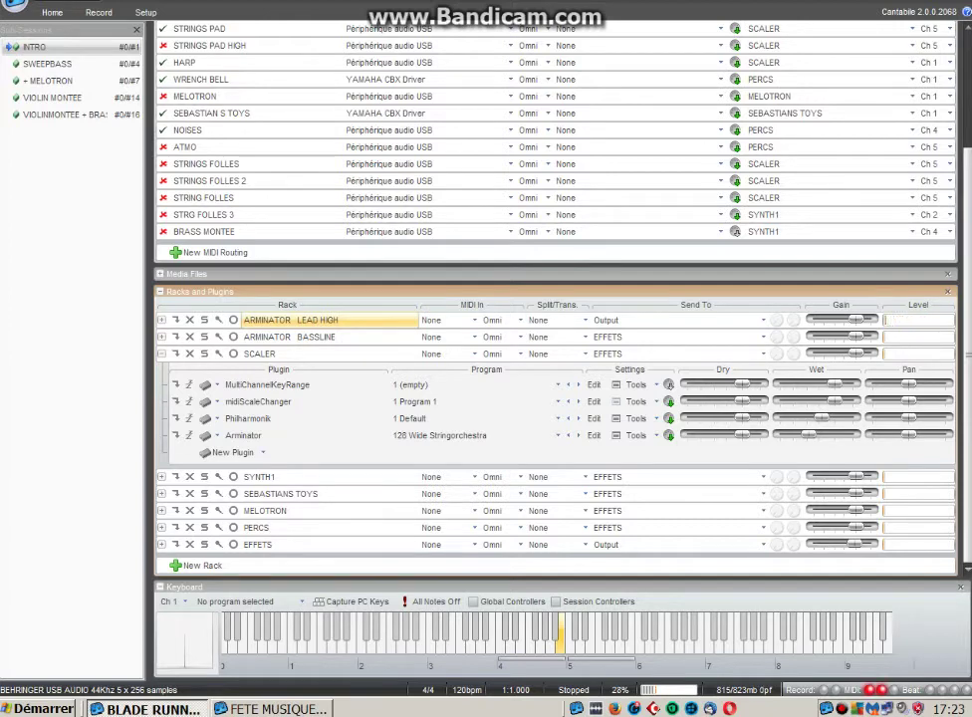
scroll(926, 115, up, 3)
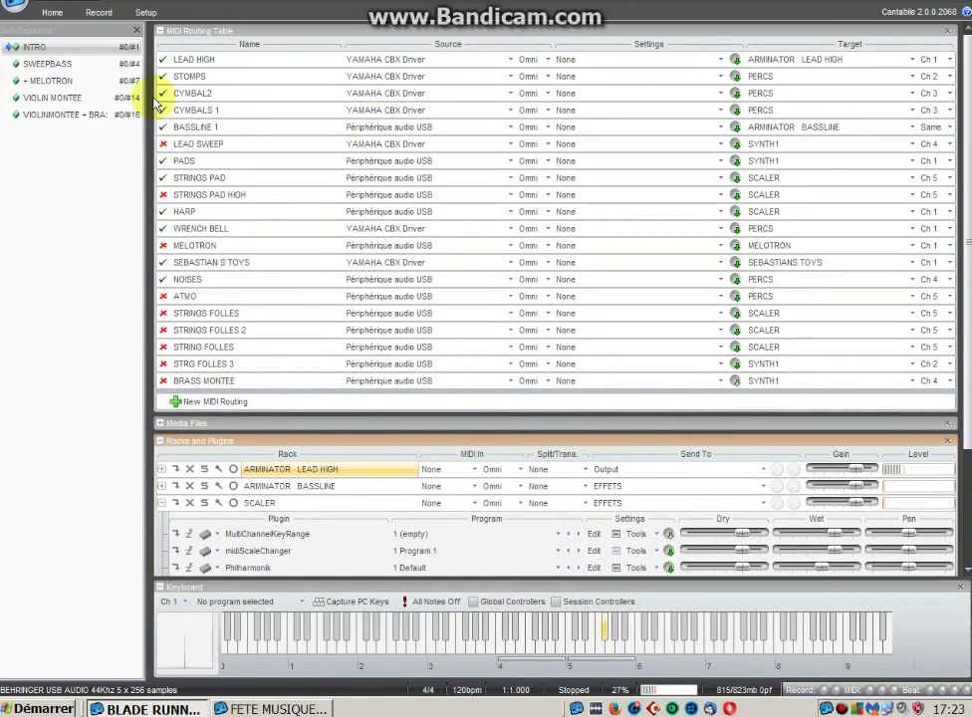
click(214, 58)
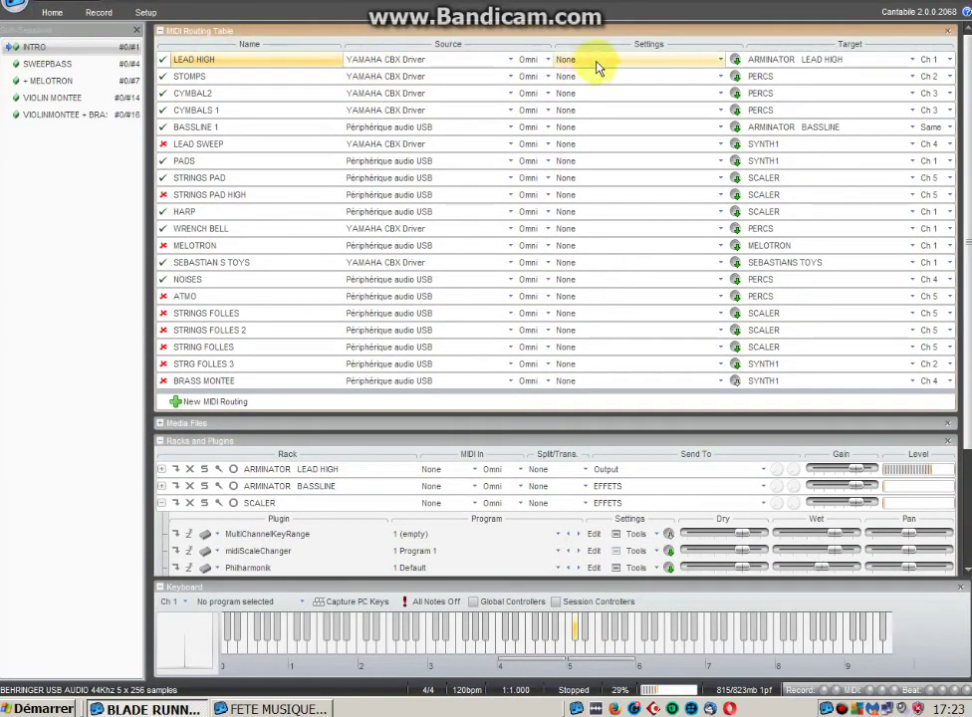
click(812, 62)
click(812, 63)
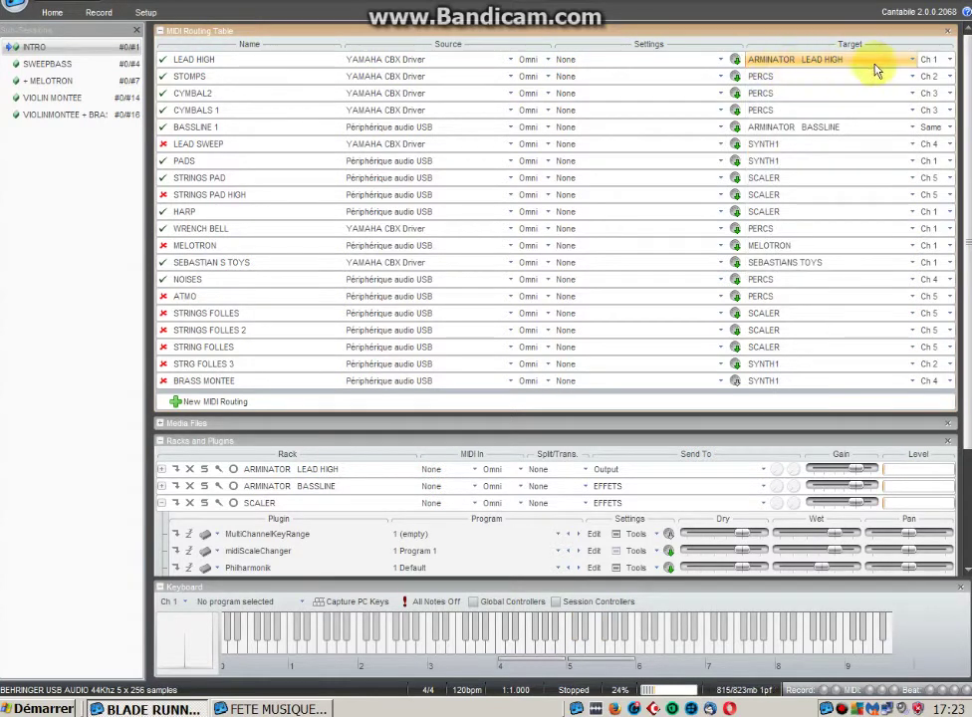
click(938, 62)
click(939, 62)
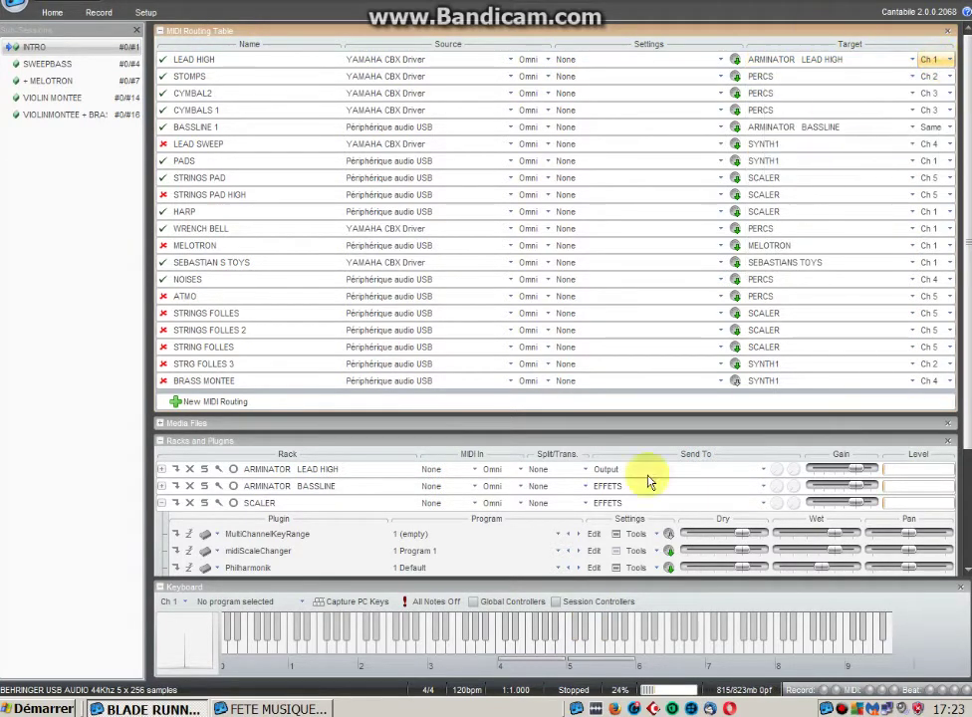
Open the Arminator plugin in the ARMINATOR LEAD HIGH rack, look through its program list, and close the plugin.
double_click(282, 469)
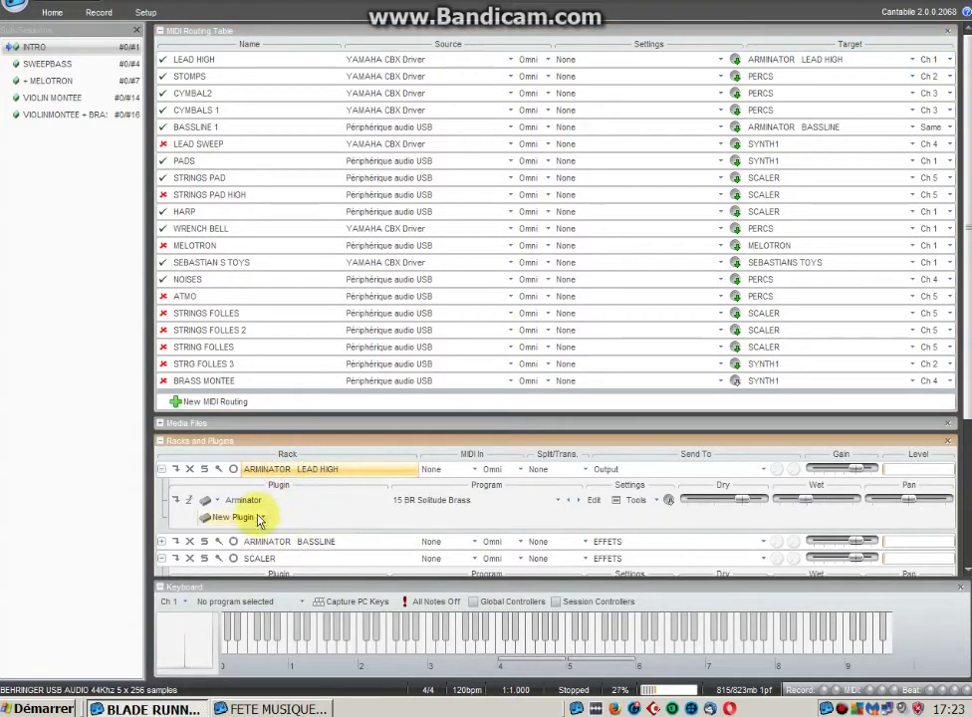
double_click(250, 502)
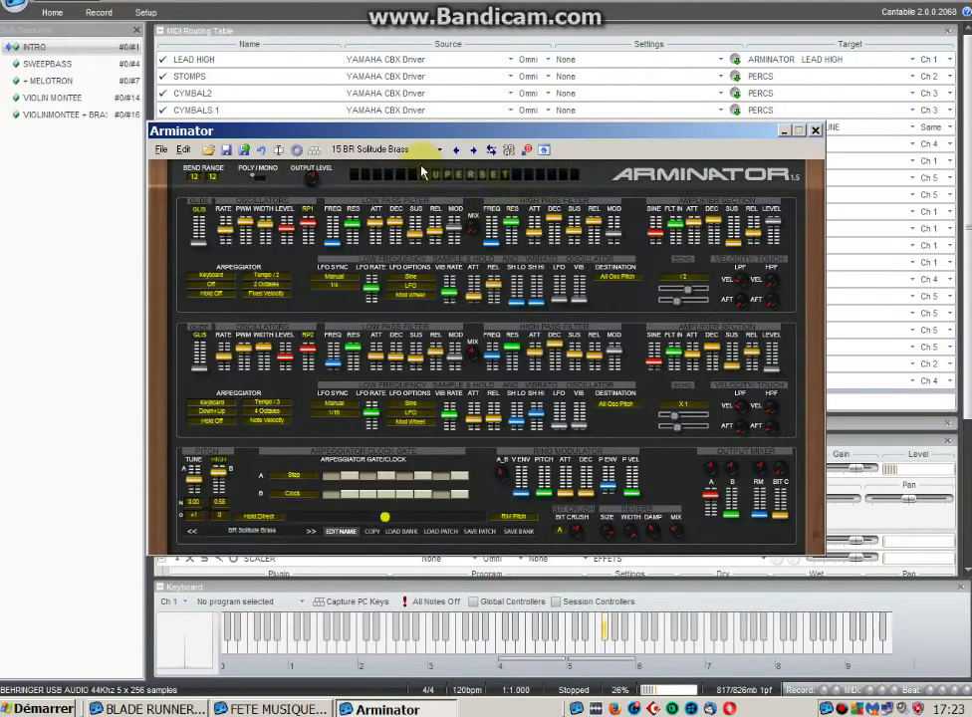
click(422, 150)
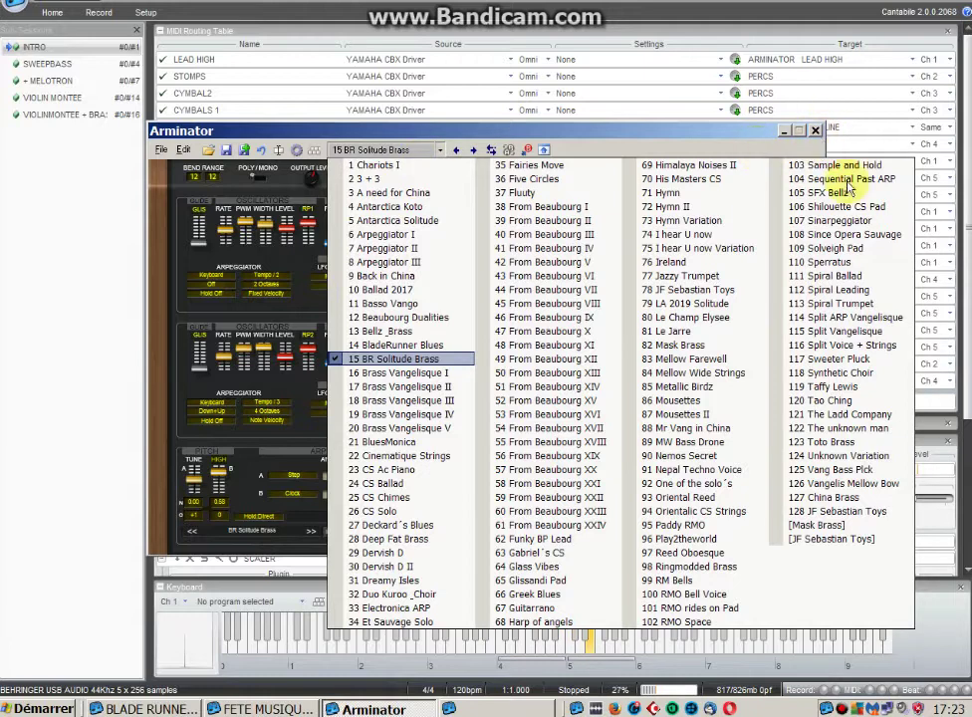
click(680, 133)
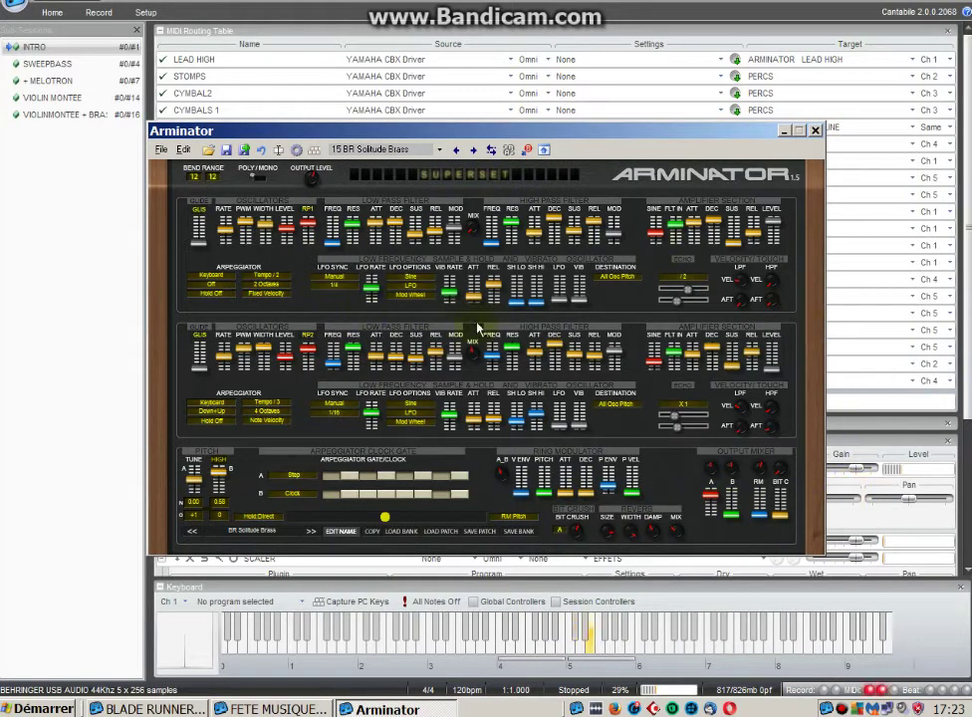
click(817, 131)
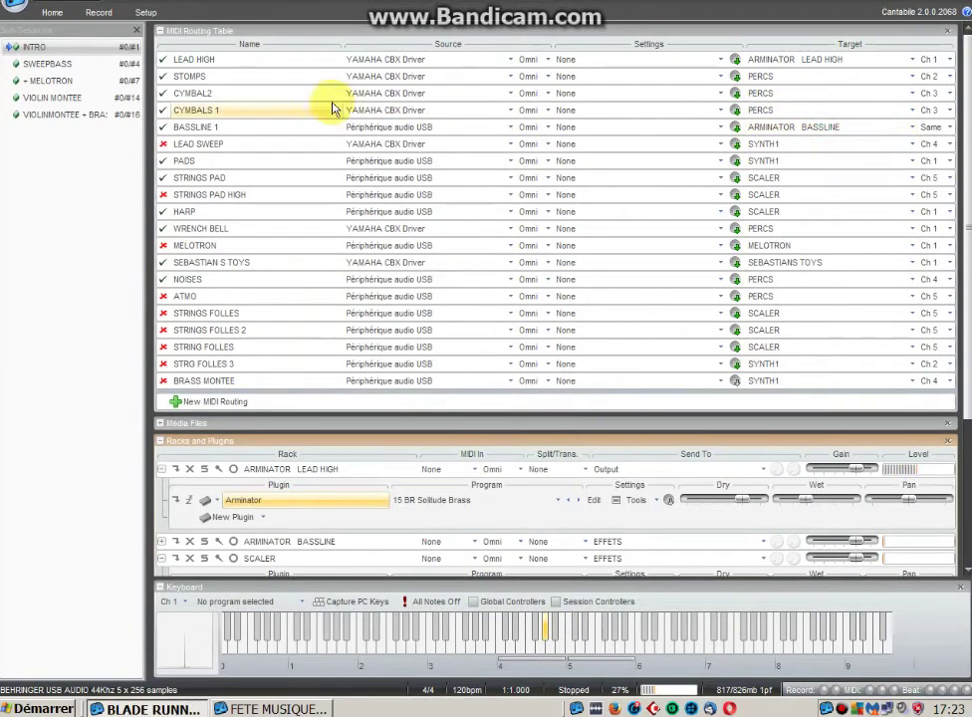
Inspect the key range filter in the STOMPS route's MIDI filters, including its note range and transposition, and close the filters.
click(212, 79)
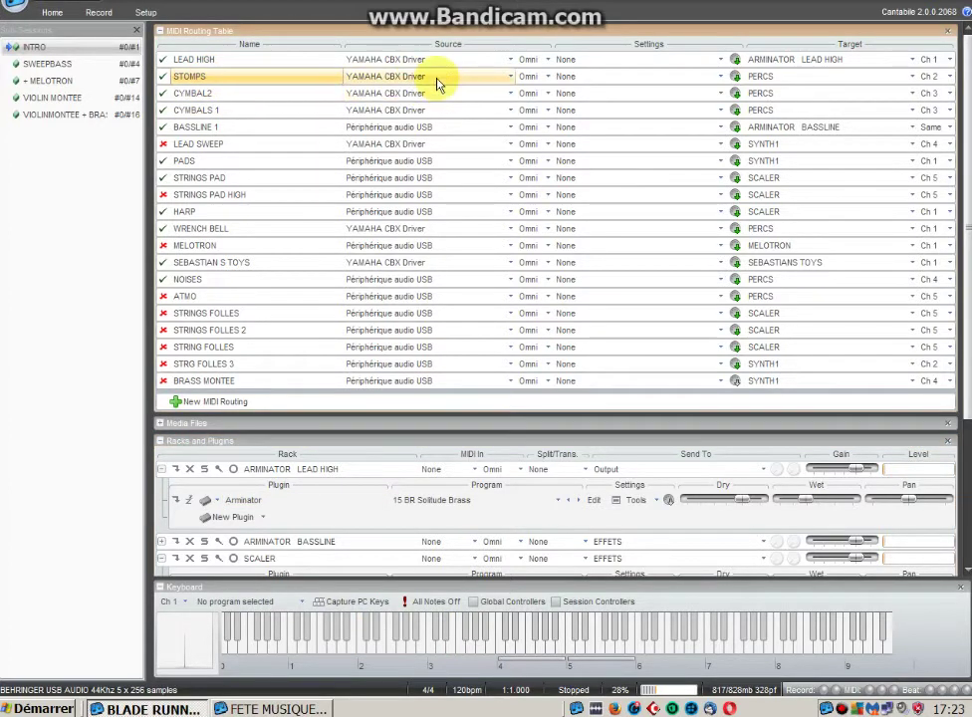
click(564, 76)
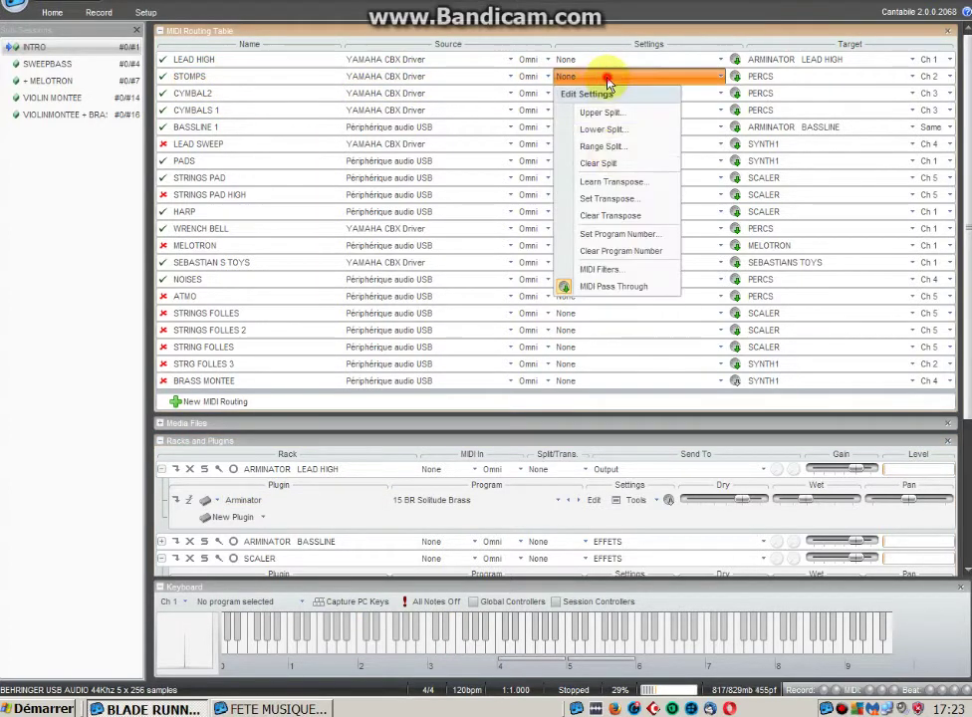
click(624, 272)
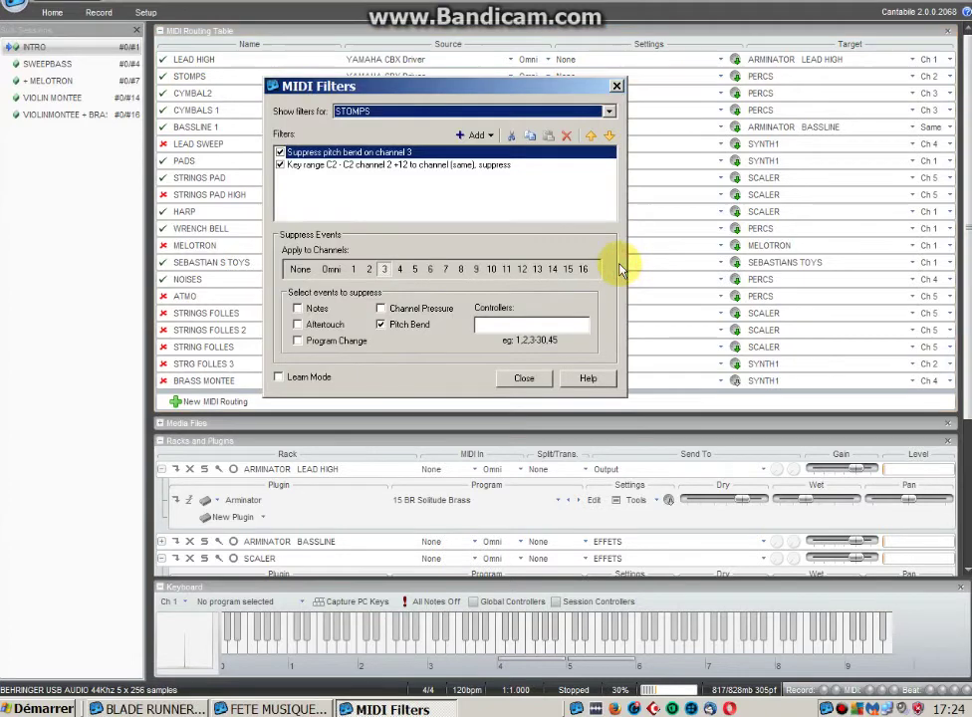
click(355, 166)
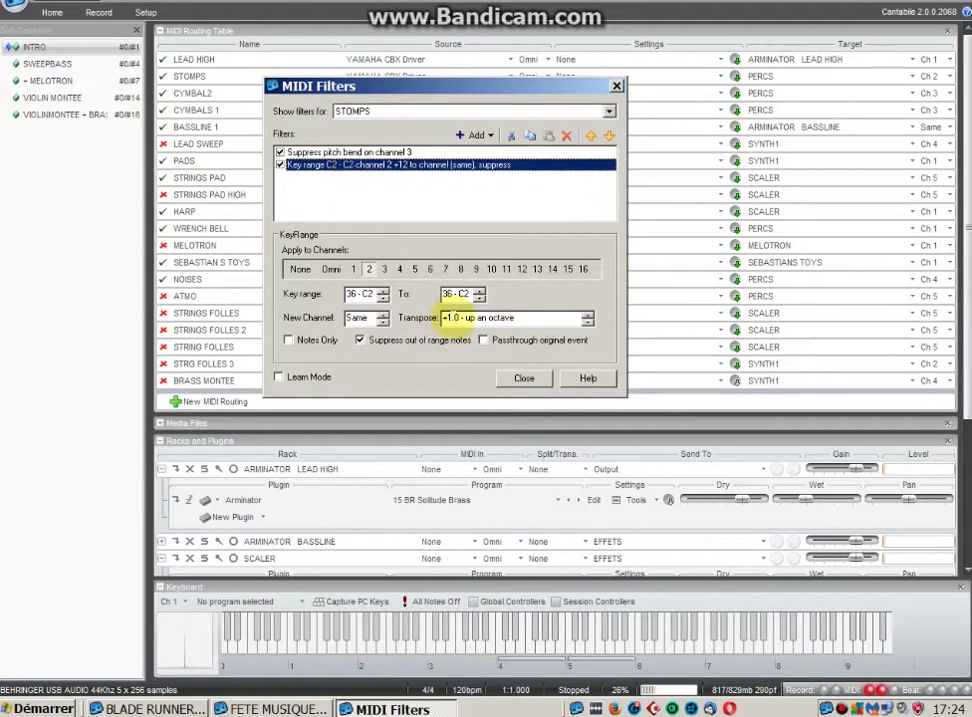
click(387, 656)
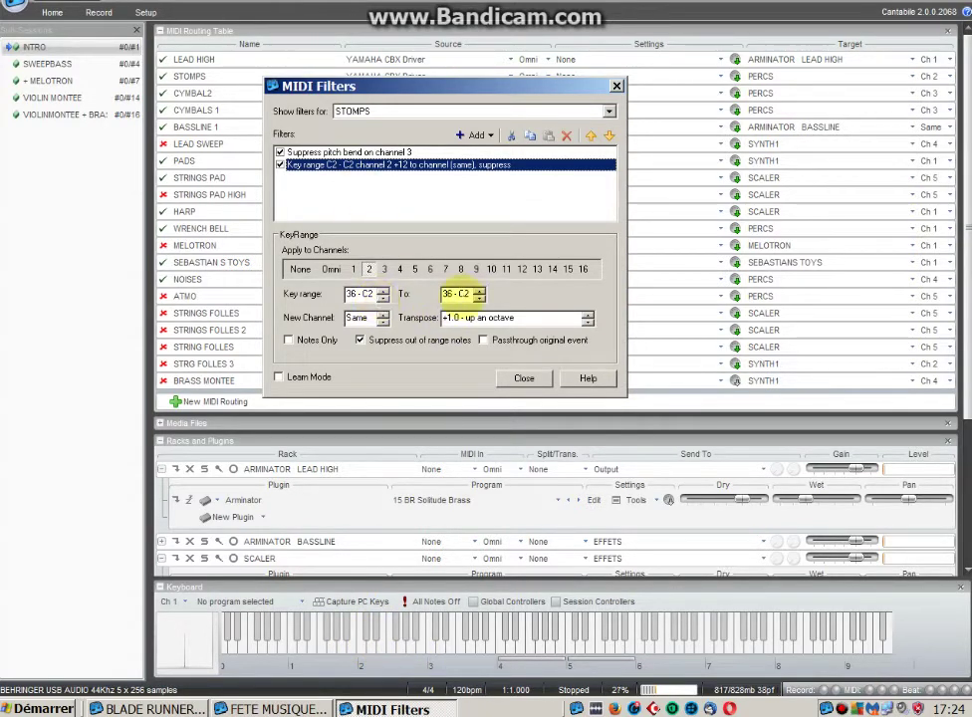
click(412, 291)
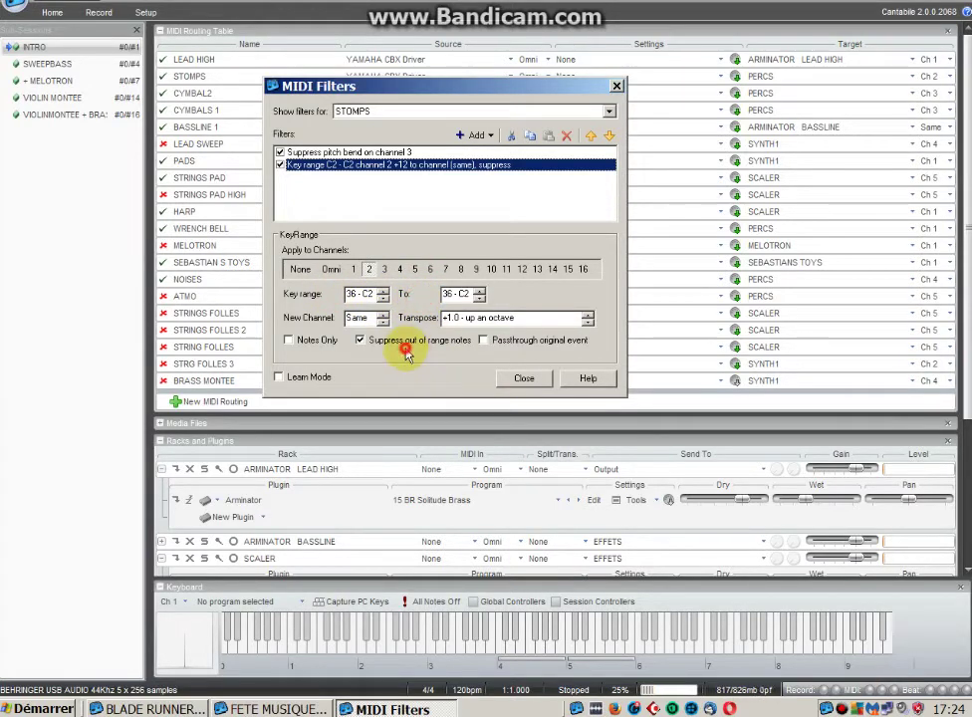
click(519, 381)
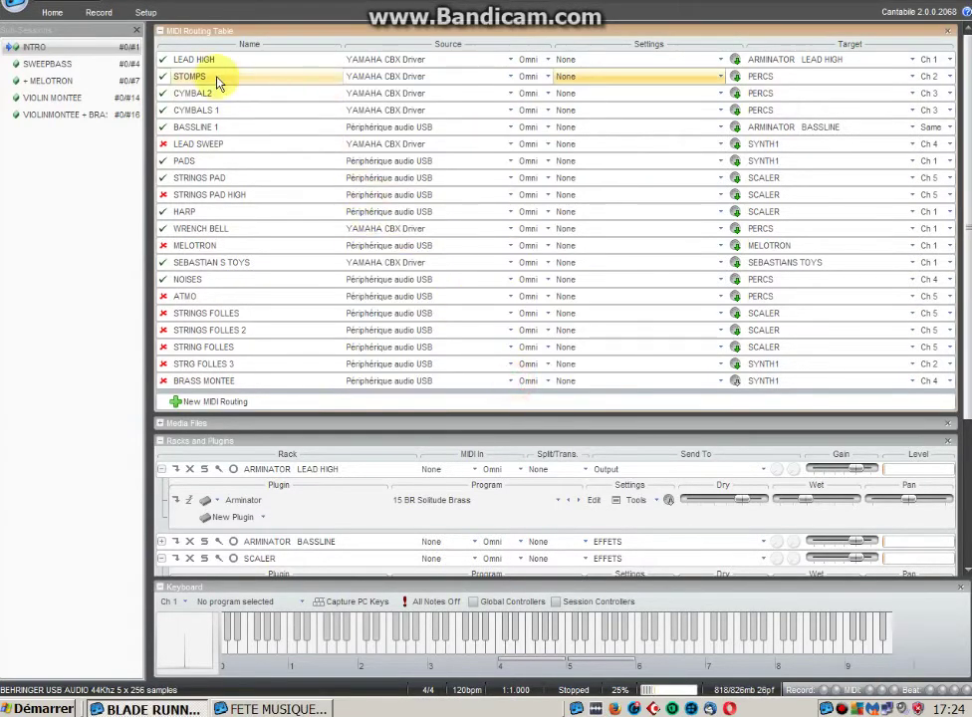
Check the target device and target channel options of the STOMPS route without changing them.
click(769, 78)
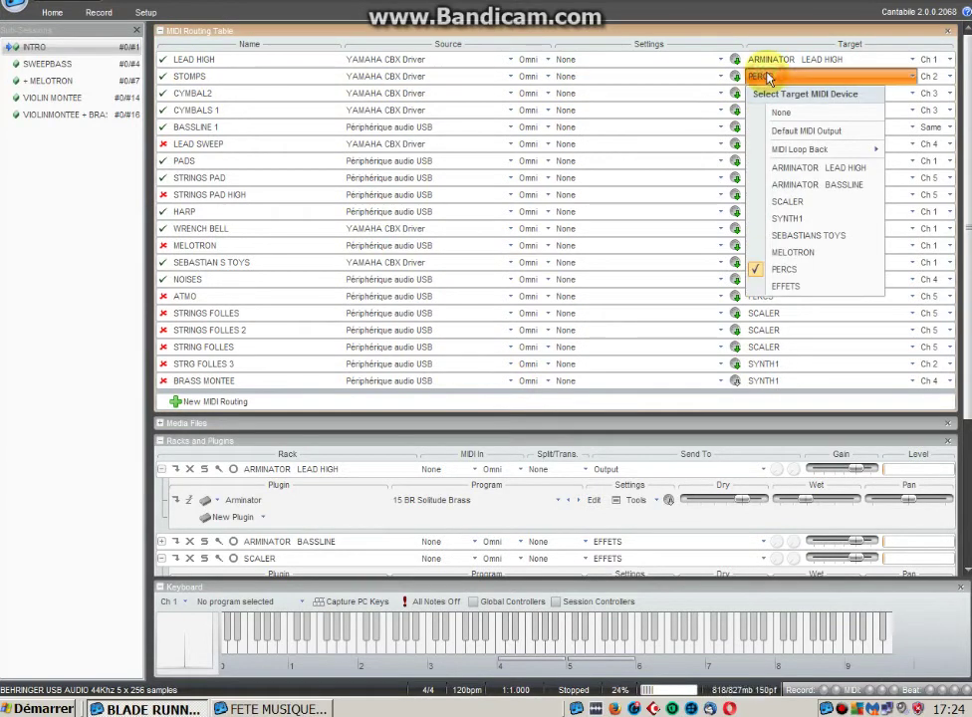
click(761, 76)
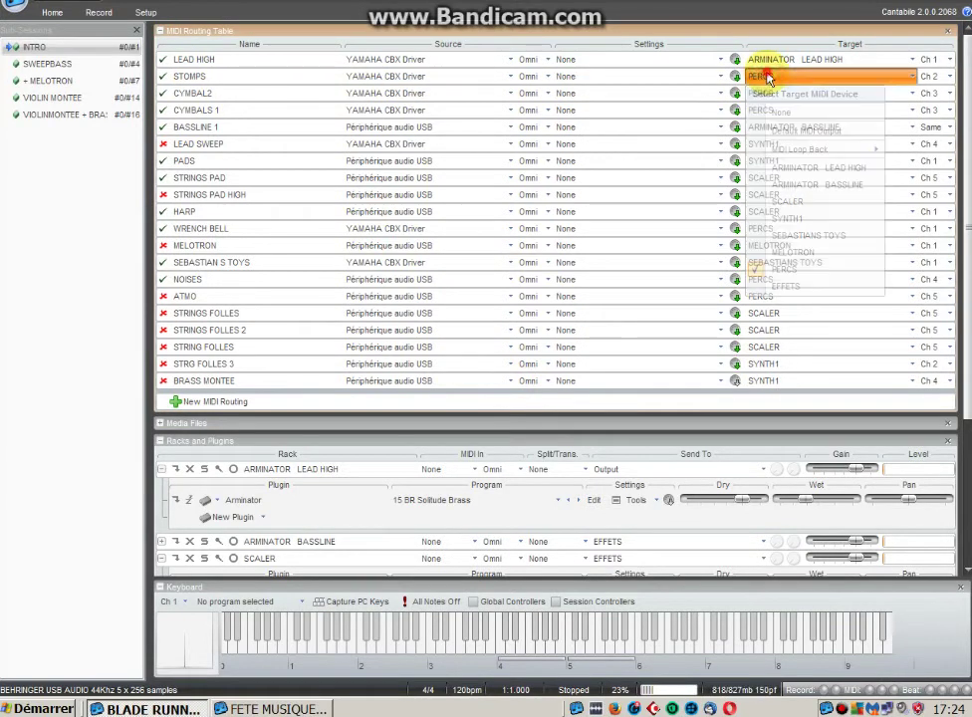
click(950, 77)
click(950, 77)
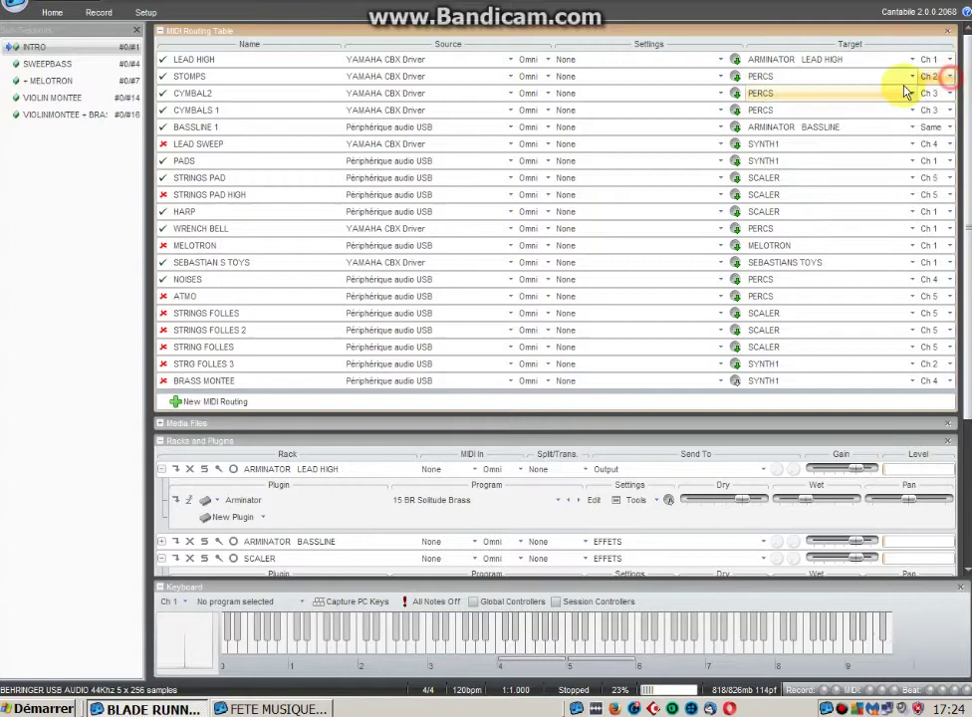
Collapse the open racks, expand PERCS, view the instruments loaded in Kontakt 5 8out, and return to the session.
double_click(310, 468)
double_click(279, 436)
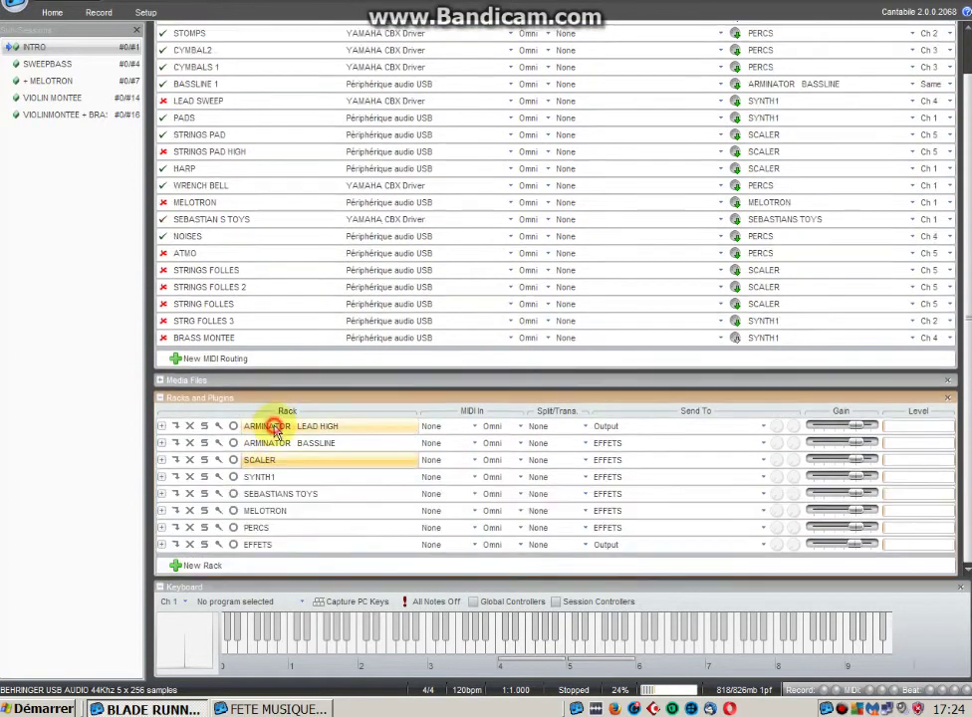
double_click(286, 526)
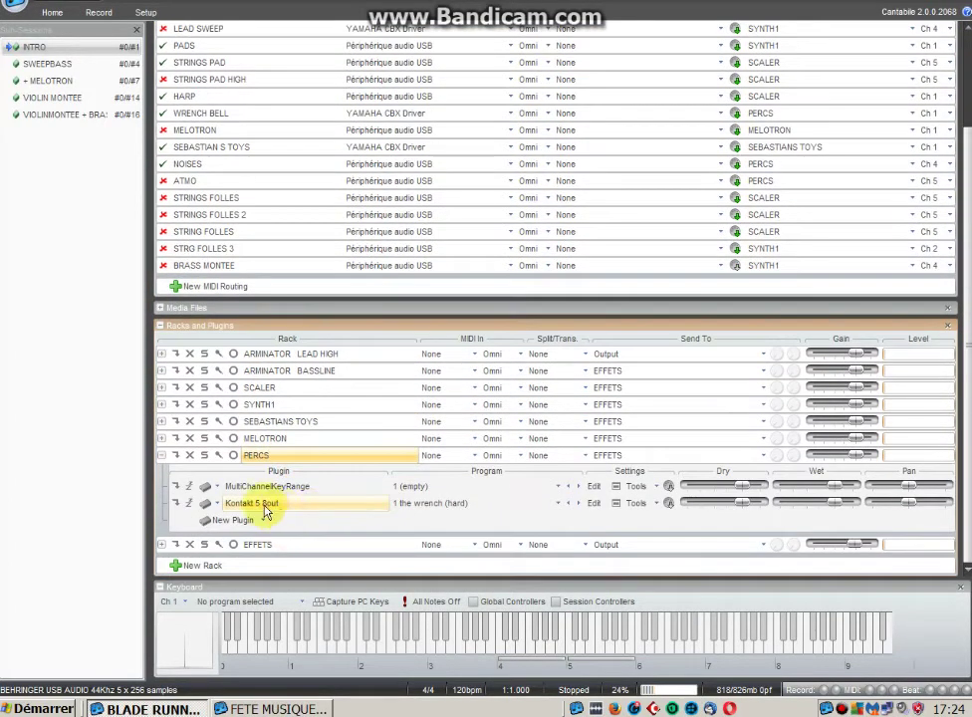
double_click(261, 504)
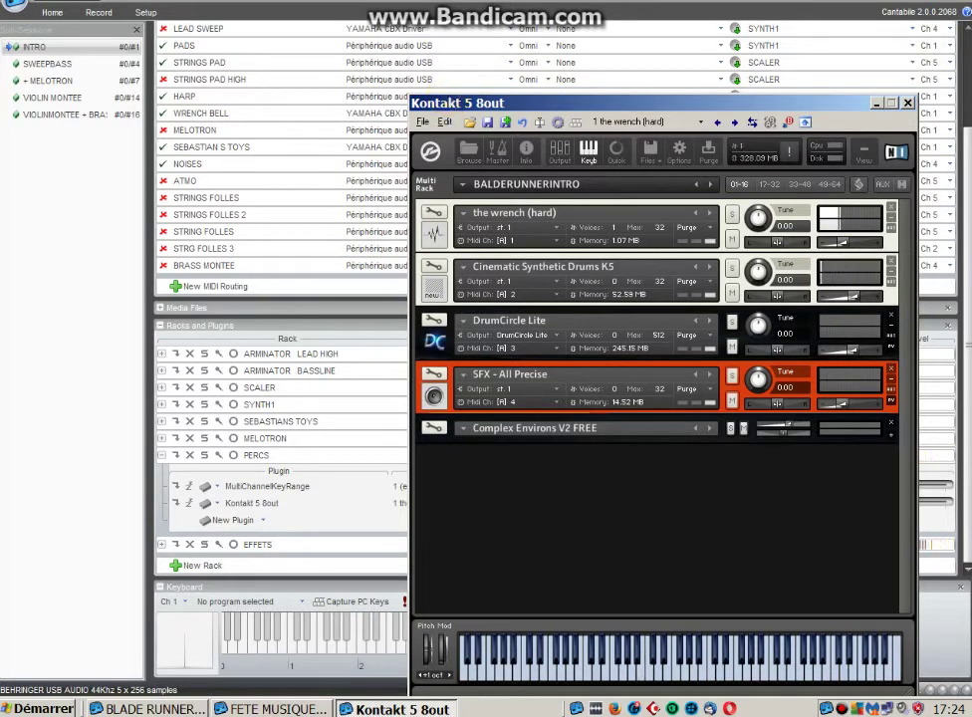
click(259, 35)
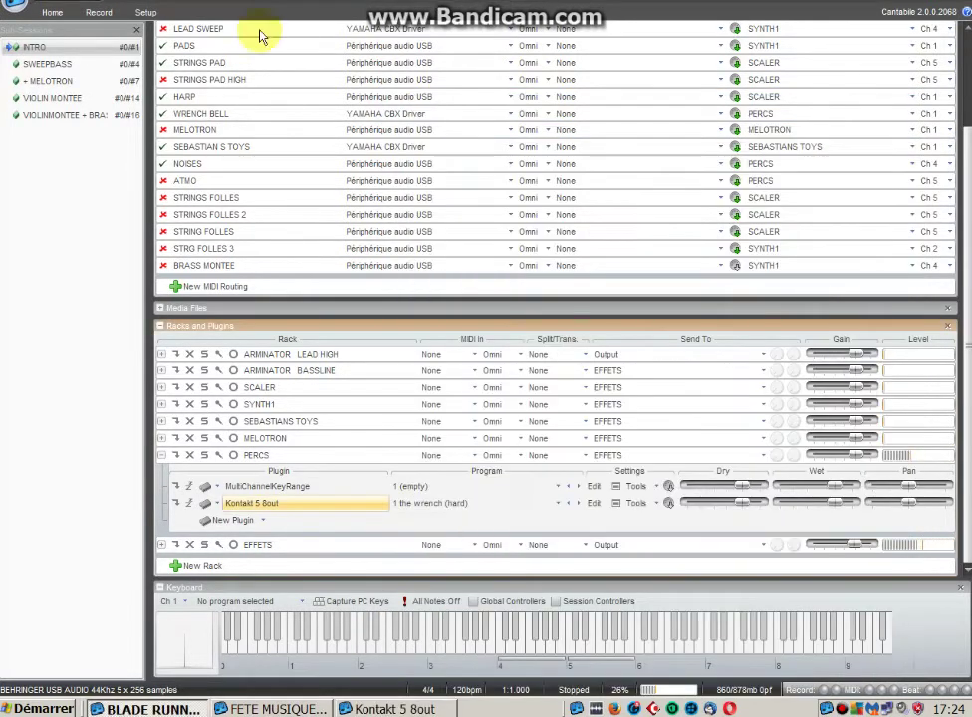
Check the source device, target device and target channel of the WRENCH BELL route.
click(212, 115)
click(416, 115)
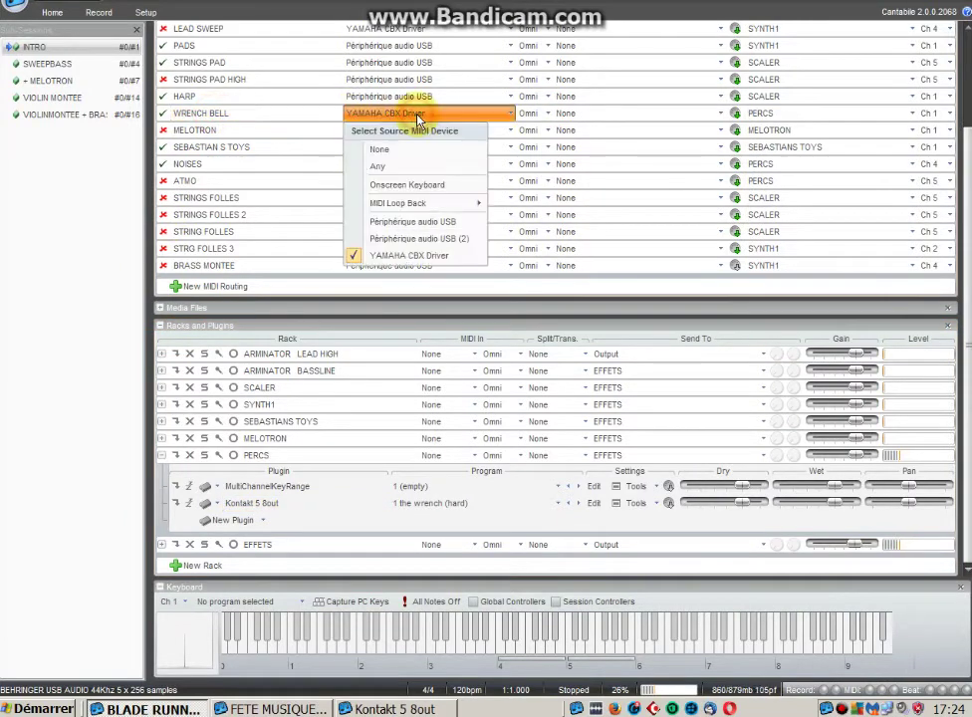
click(417, 117)
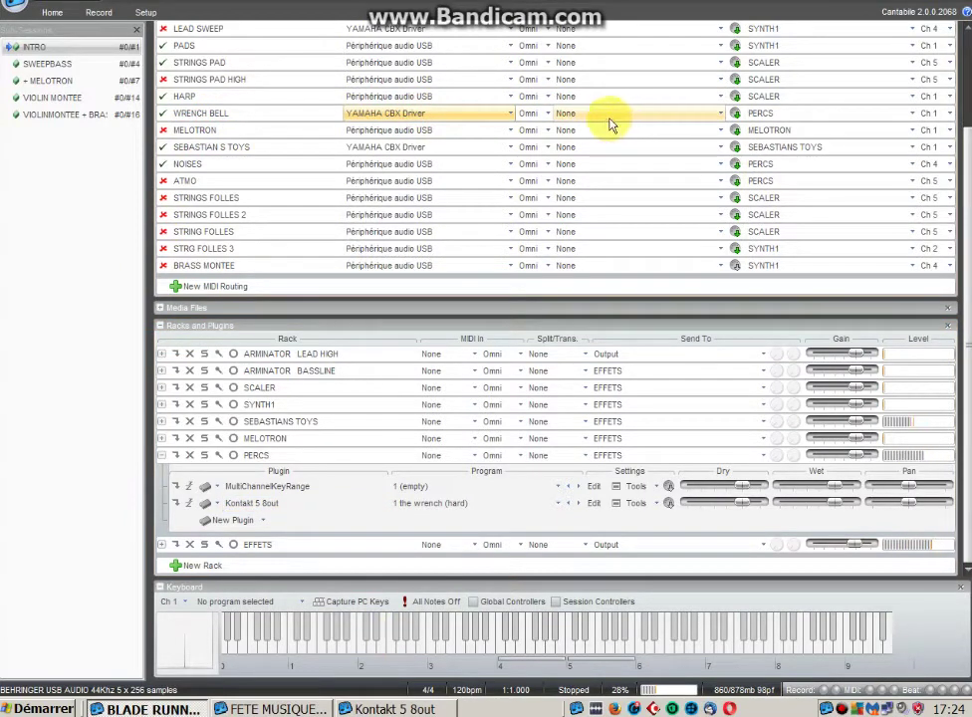
click(819, 118)
click(947, 108)
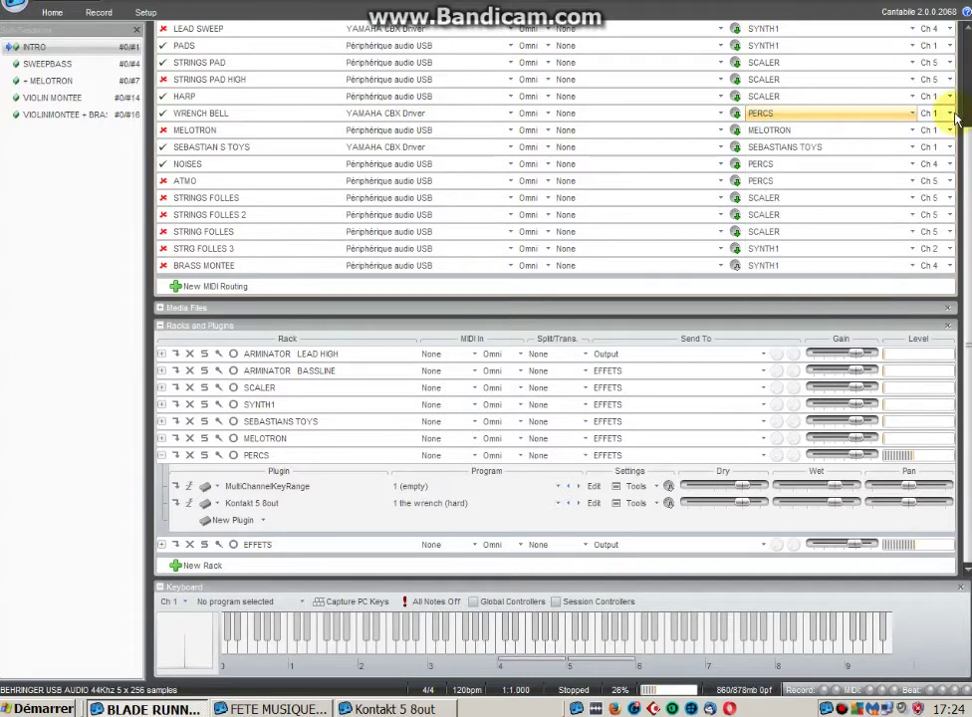
Inspect the key range filter in the WRENCH BELL route's MIDI filters and close the filters.
right_click(638, 113)
click(619, 307)
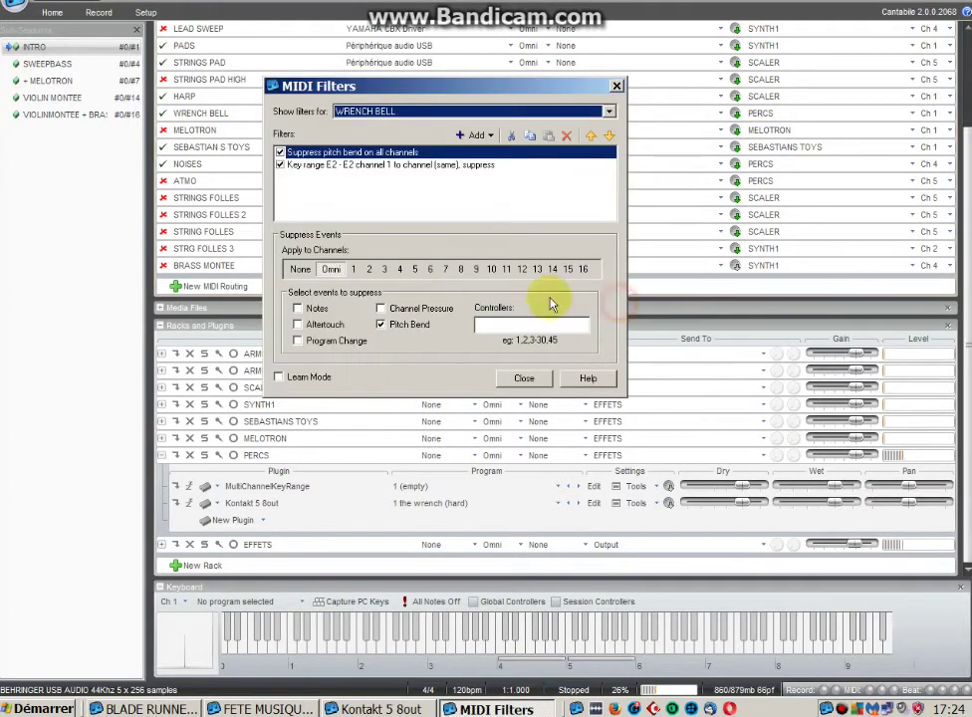
click(291, 165)
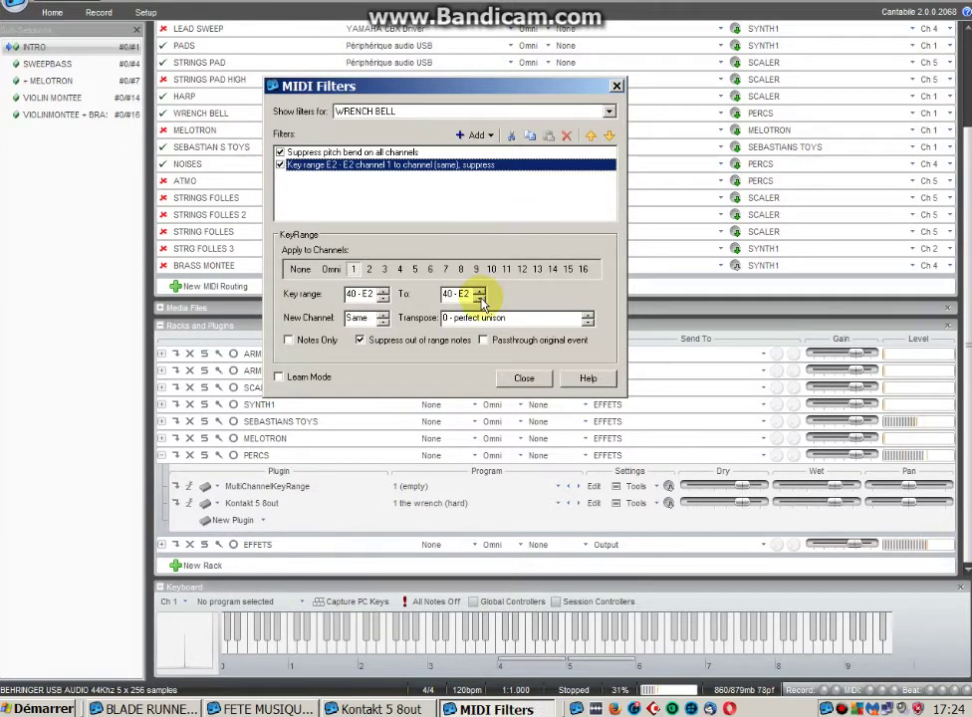
click(543, 373)
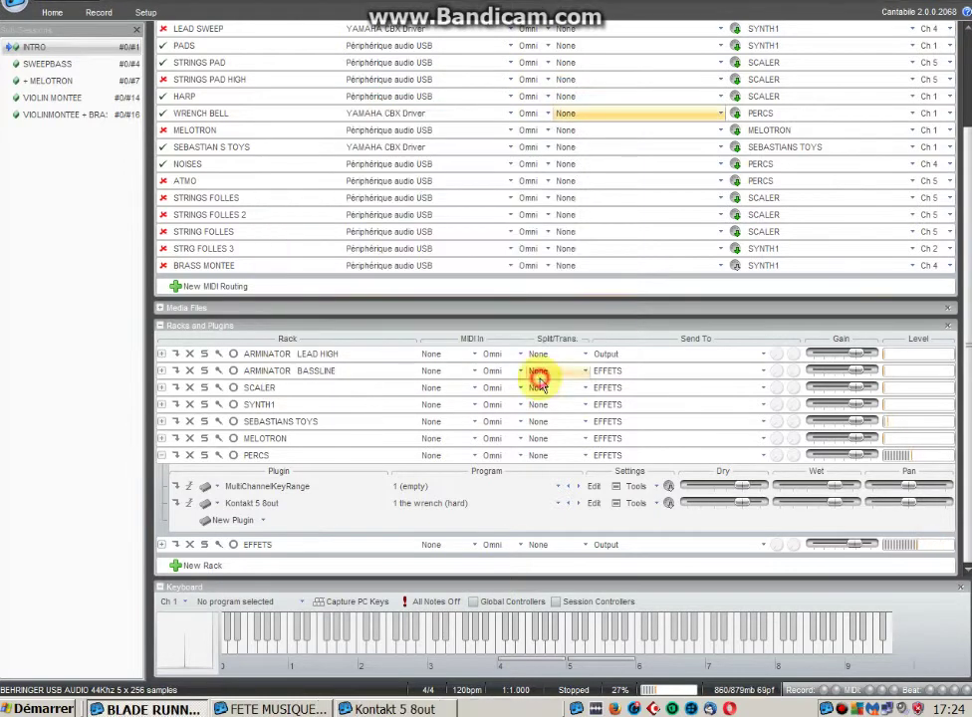
Collapse the PERCS rack and open the MIDI filters of the CYMBAL2 route.
click(161, 455)
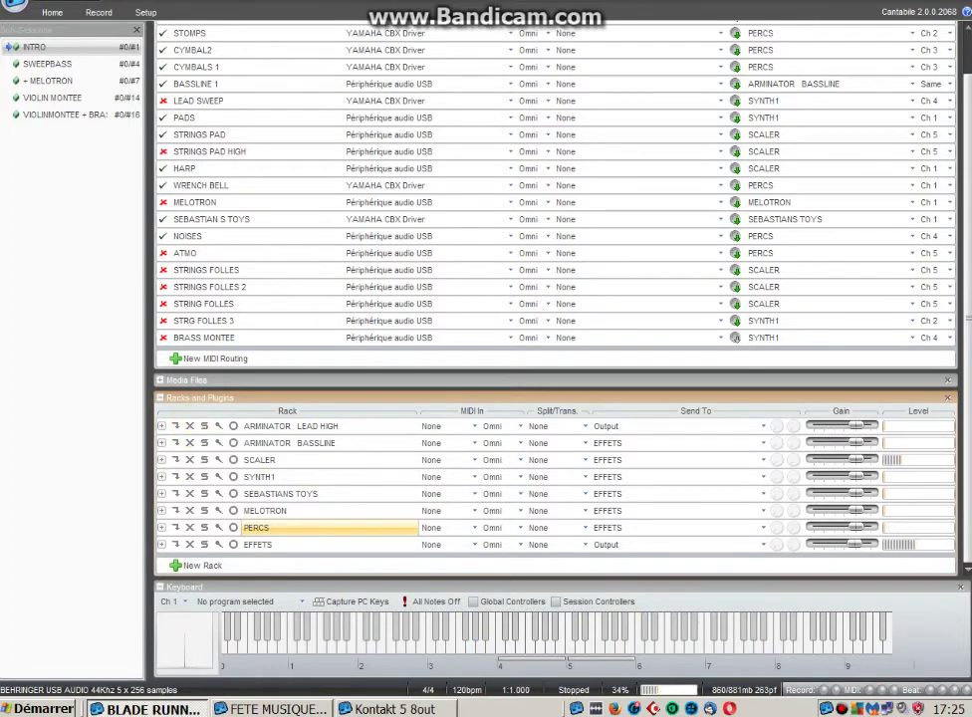
scroll(315, 98, up, 1)
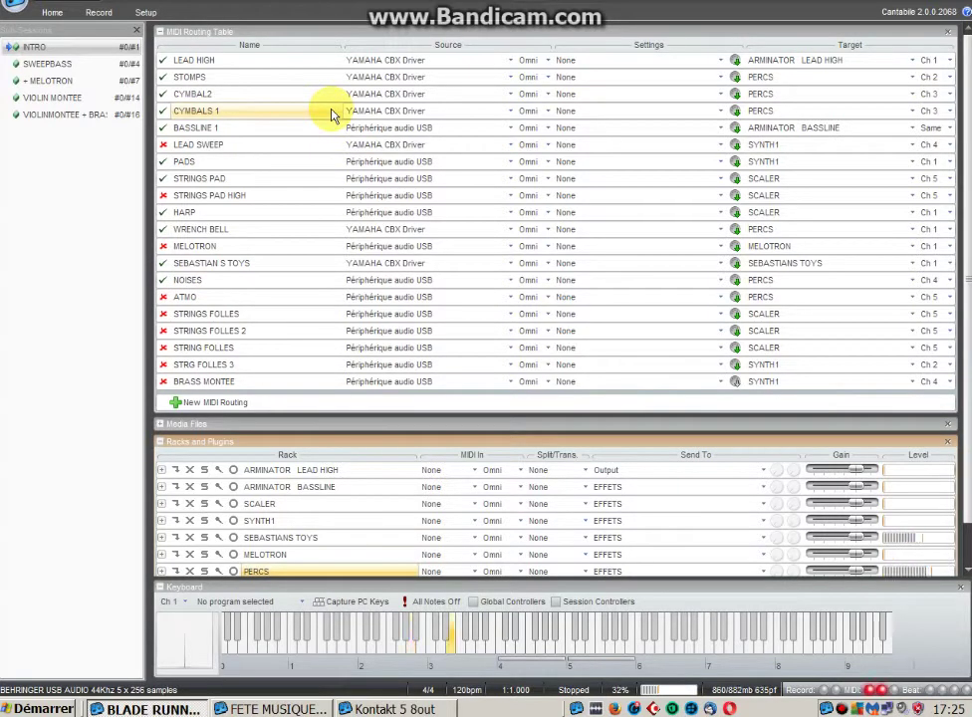
click(212, 99)
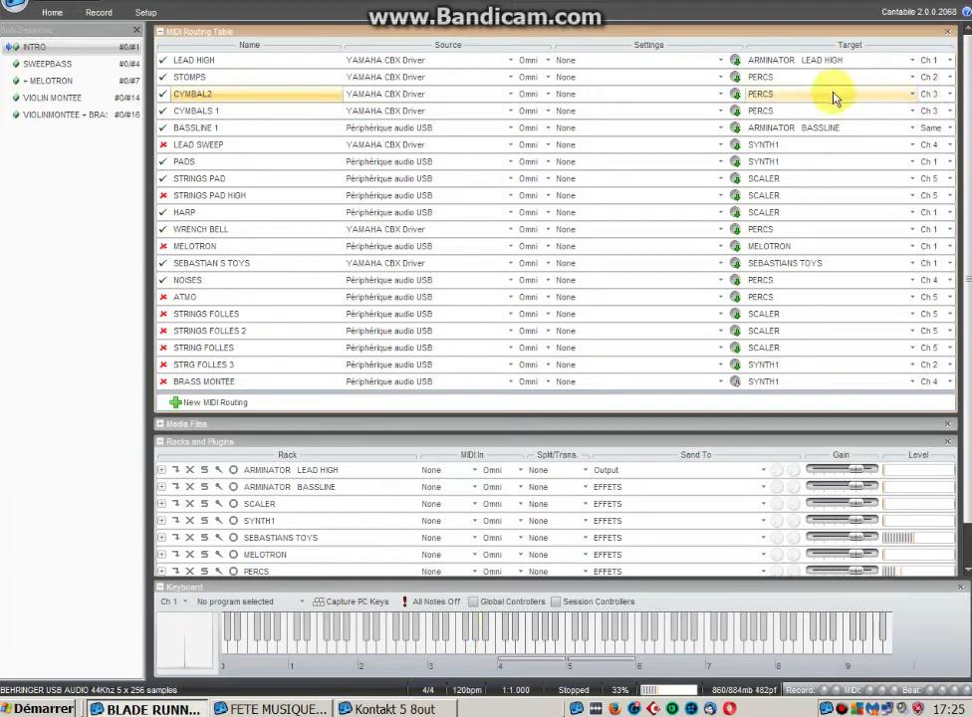
click(594, 95)
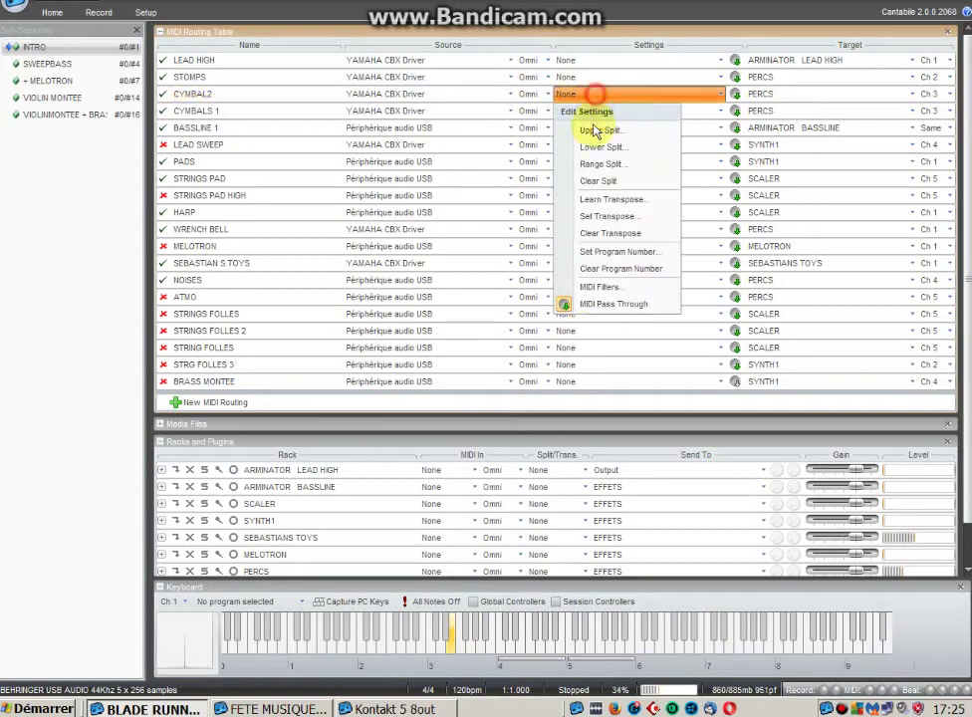
click(588, 287)
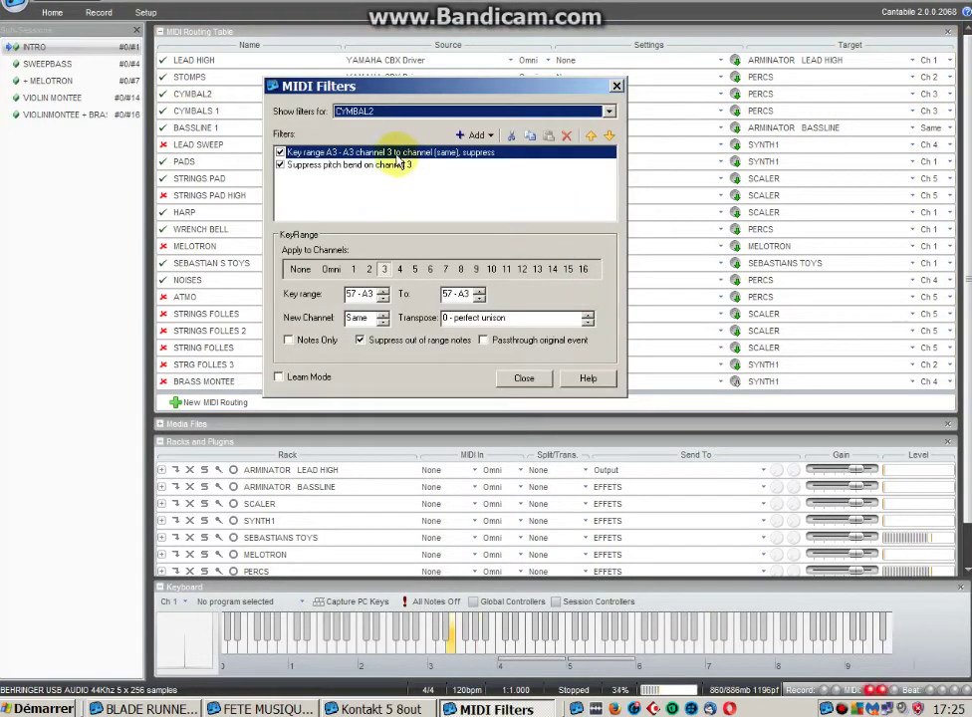
Inspect the pitch bend suppression and key range filters of the CYMBAL2 route, and close the filters.
click(304, 166)
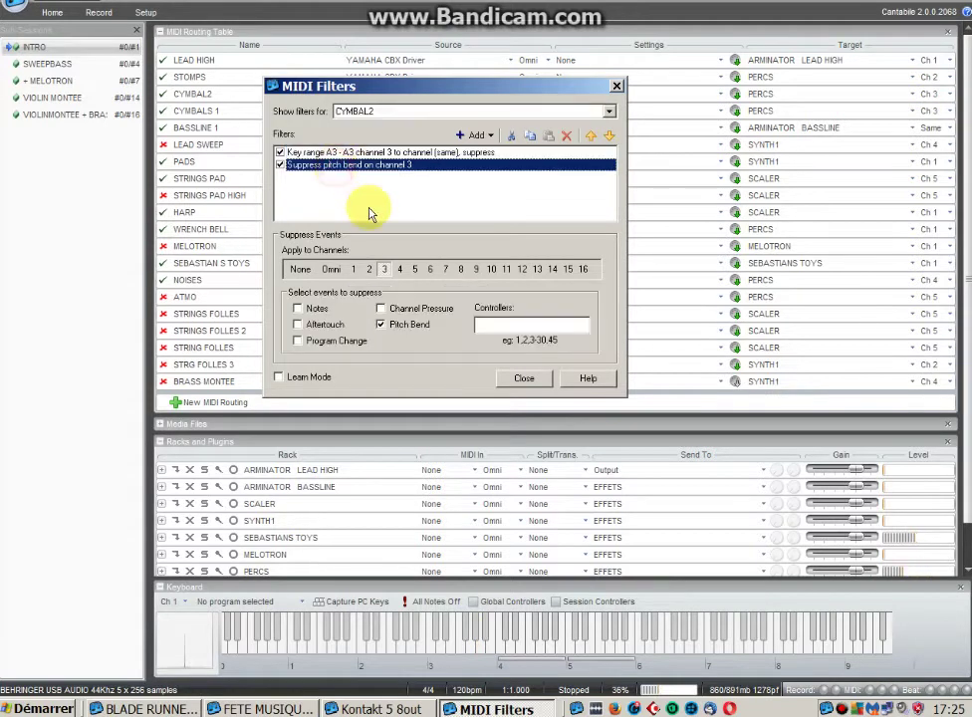
click(336, 152)
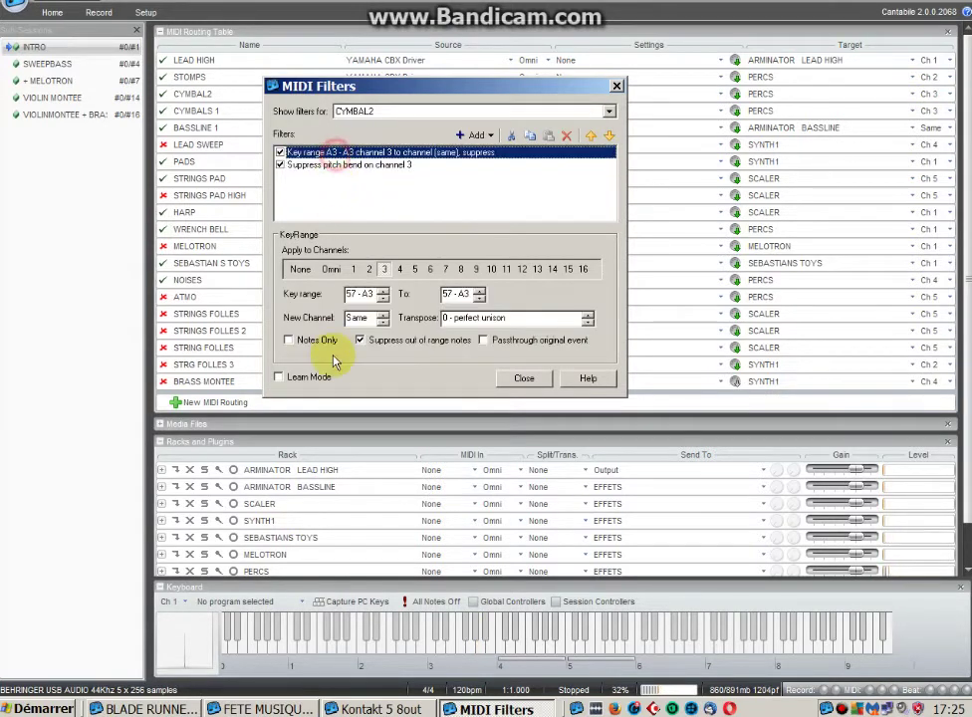
click(413, 296)
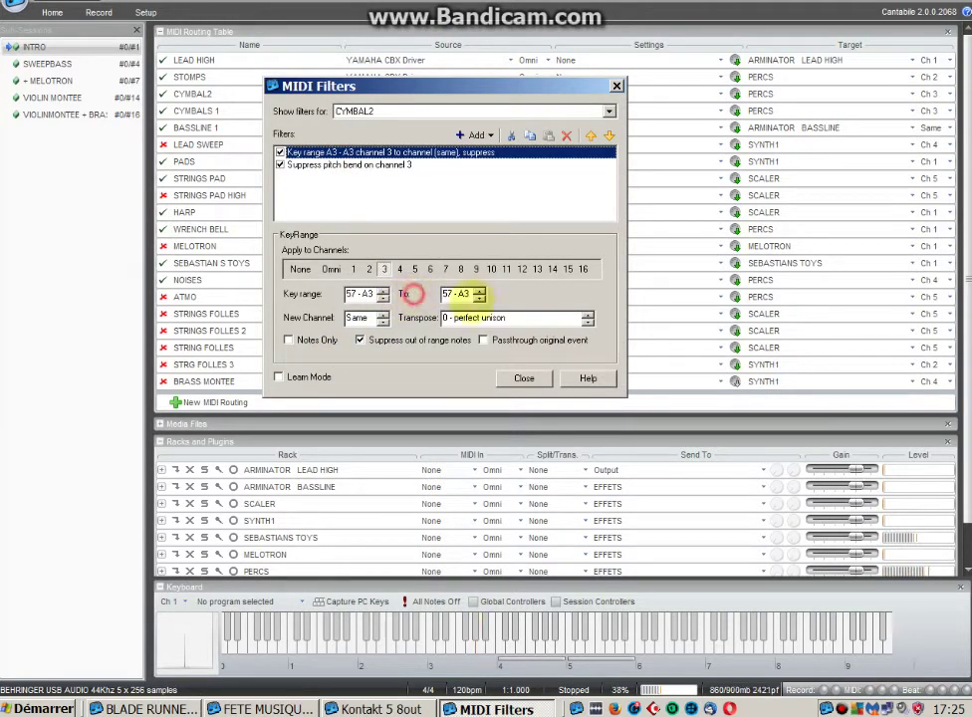
click(516, 297)
click(518, 380)
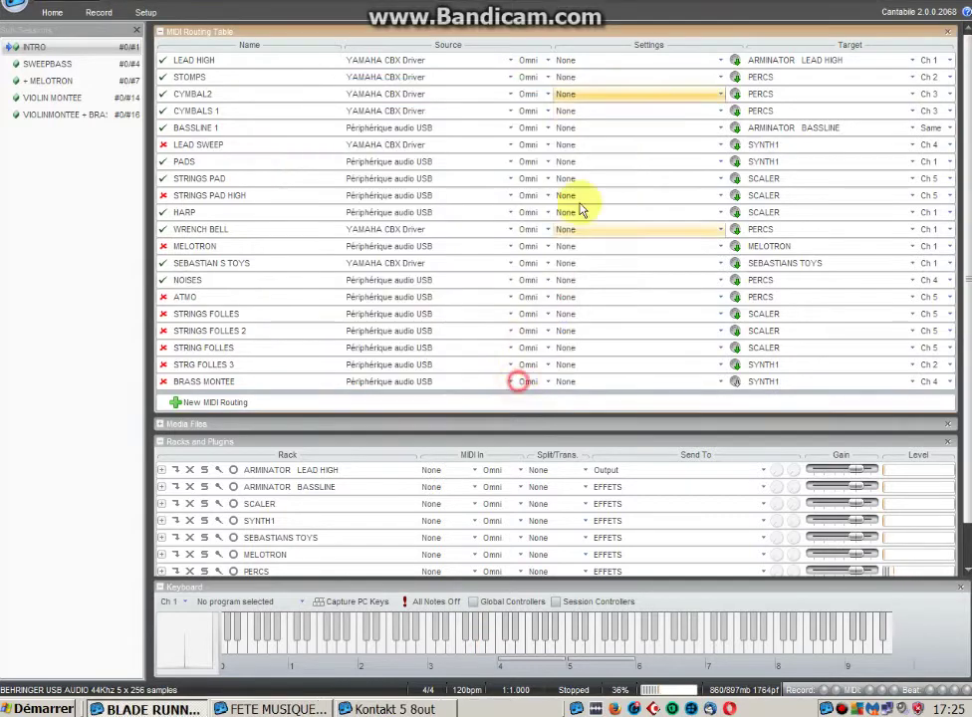
Inspect the key range filter in the CYMBALS 1 route's MIDI filters and close the filters.
click(602, 111)
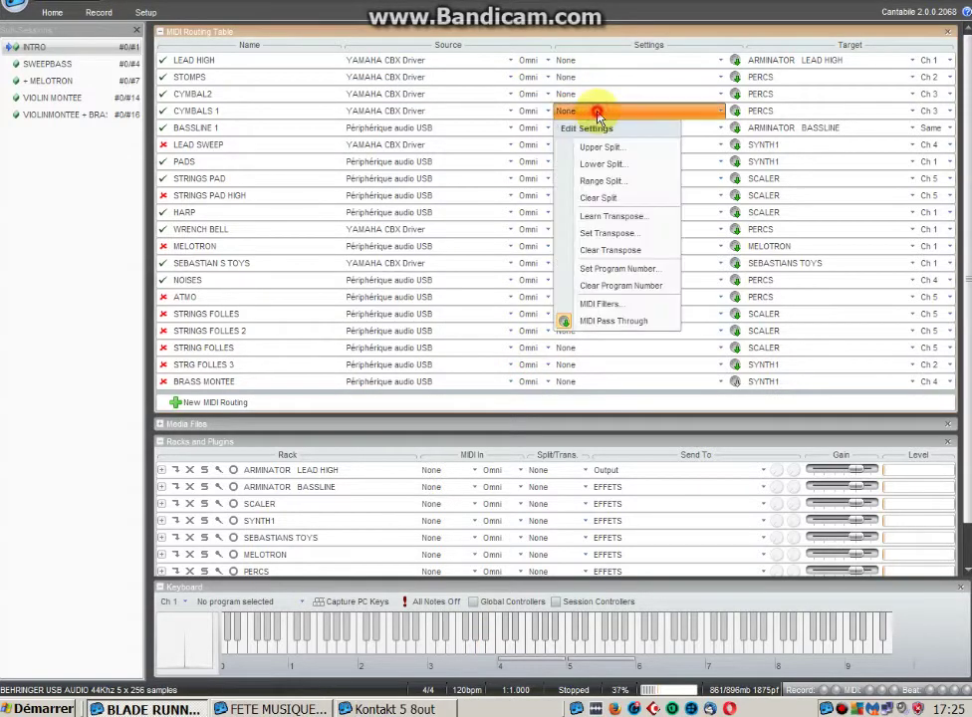
click(680, 302)
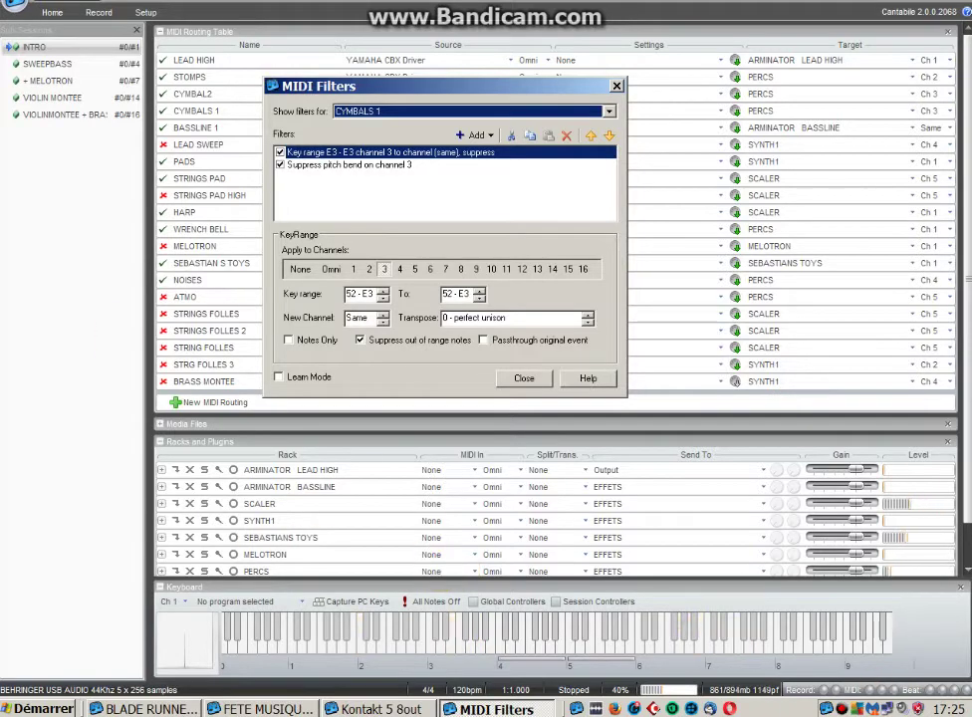
click(538, 379)
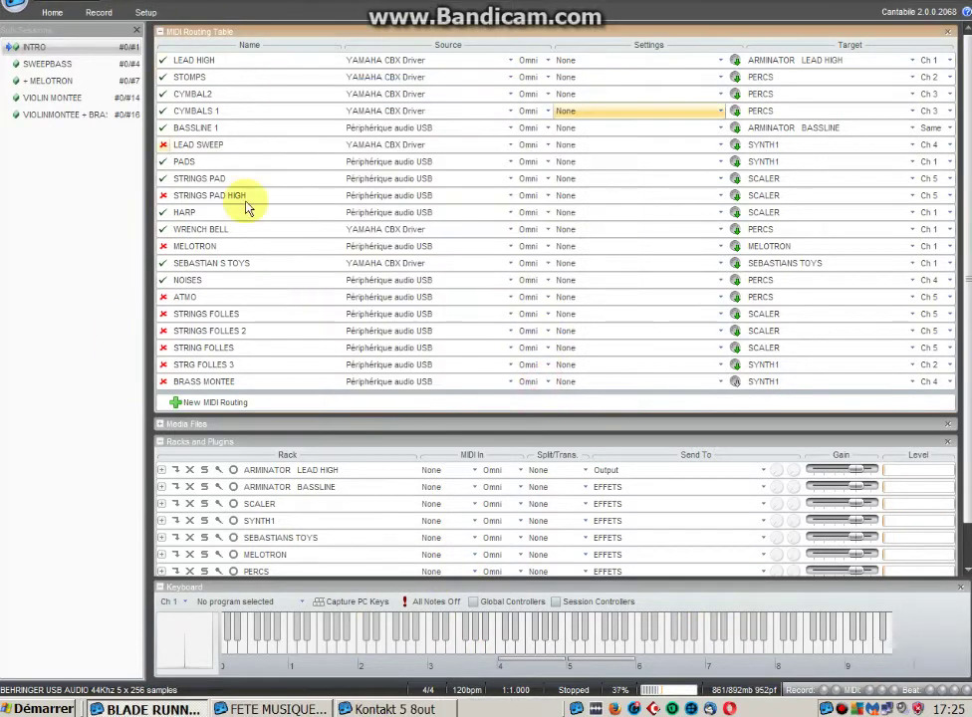
Check the target device of the CYMBALS 1 route and open Kontakt 5 8out from the PERCS rack.
click(794, 113)
click(790, 110)
scroll(369, 522, down, 1)
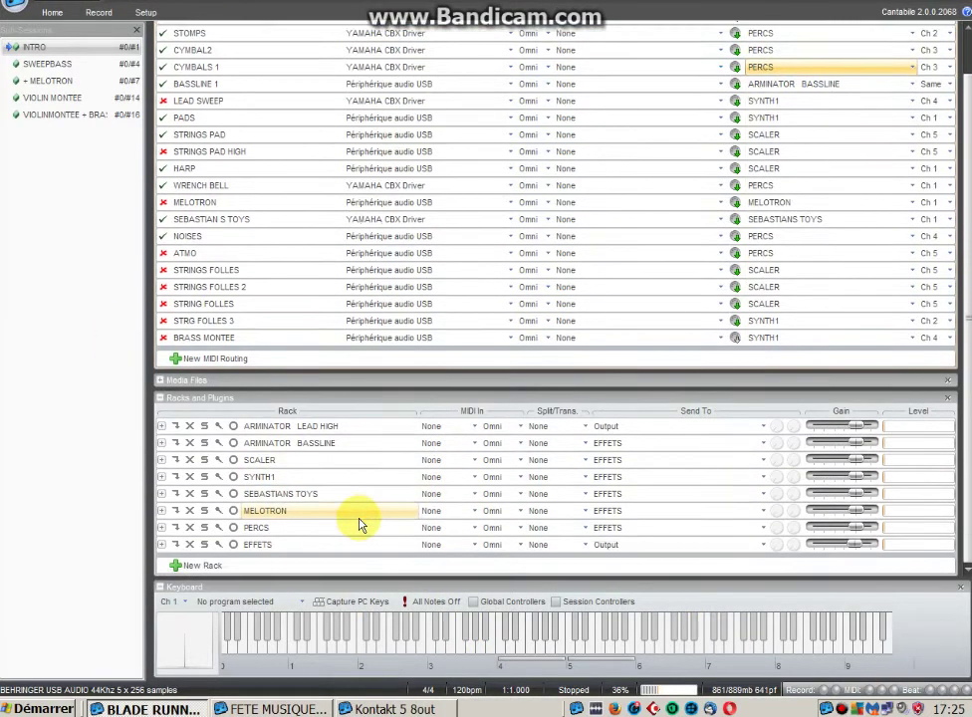
click(283, 525)
scroll(282, 504, down, 1)
double_click(282, 504)
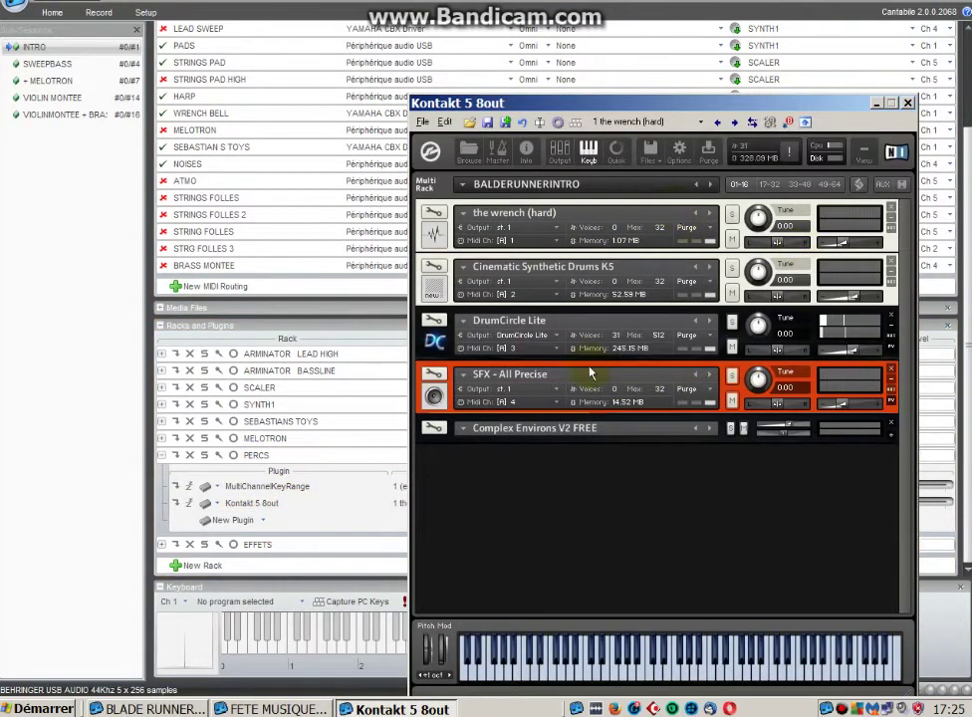
View the DrumCircle Lite instrument and its MIDI channel options without changing them, and close Kontakt 5 8out.
click(438, 342)
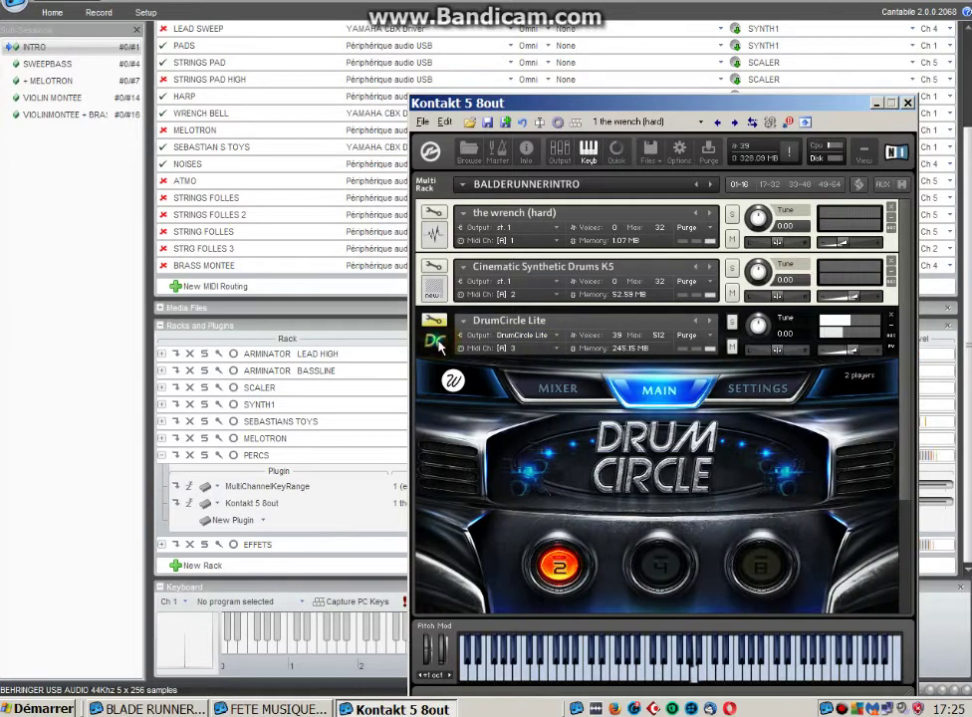
click(439, 343)
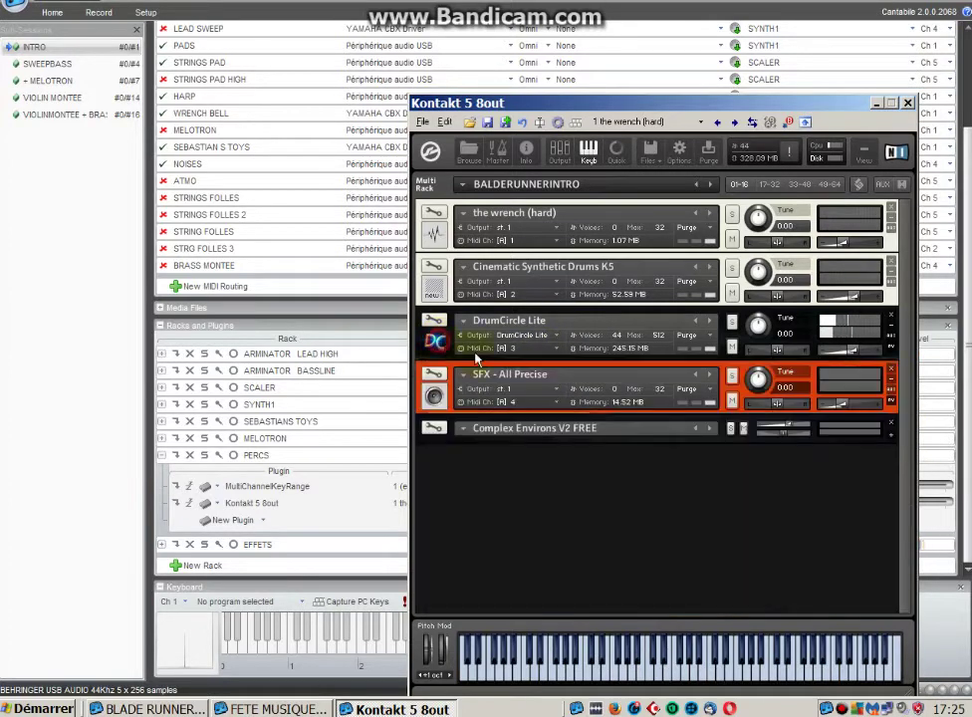
click(556, 351)
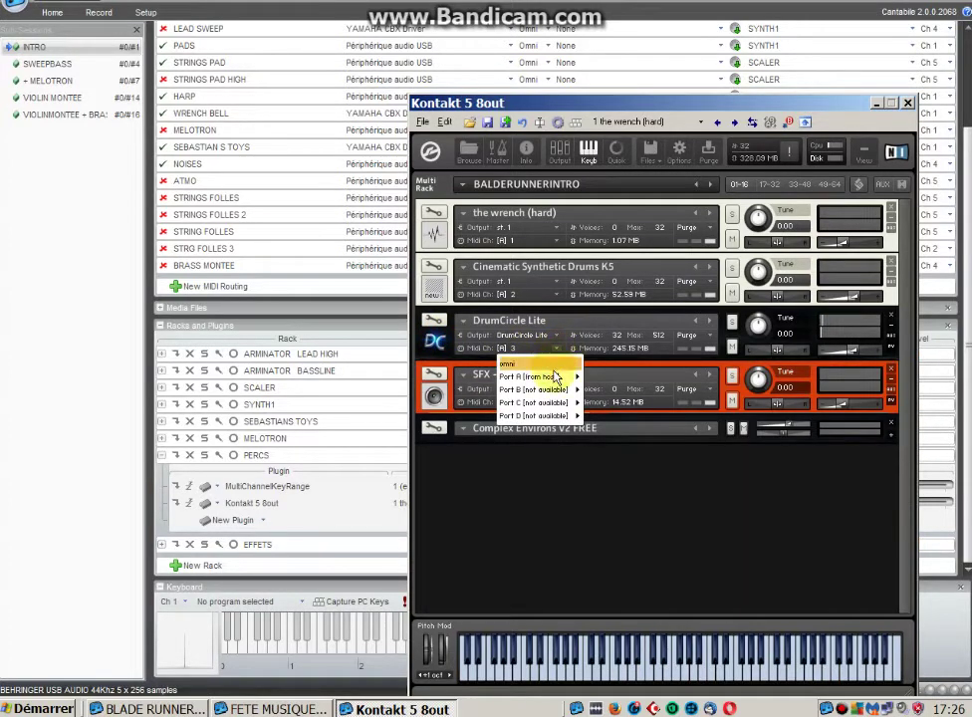
click(331, 249)
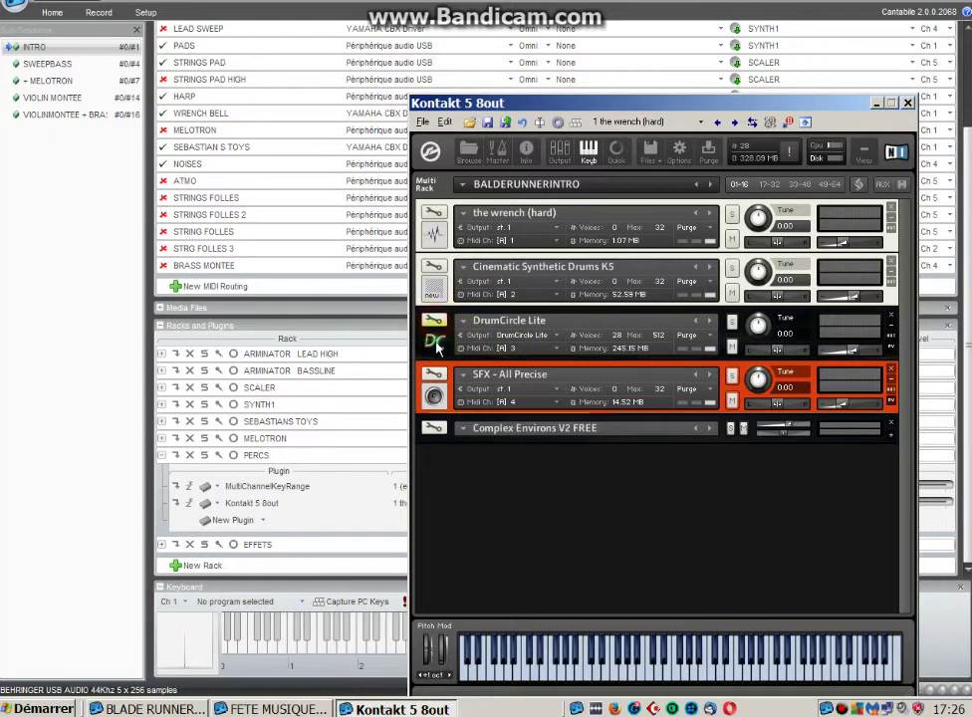
click(908, 104)
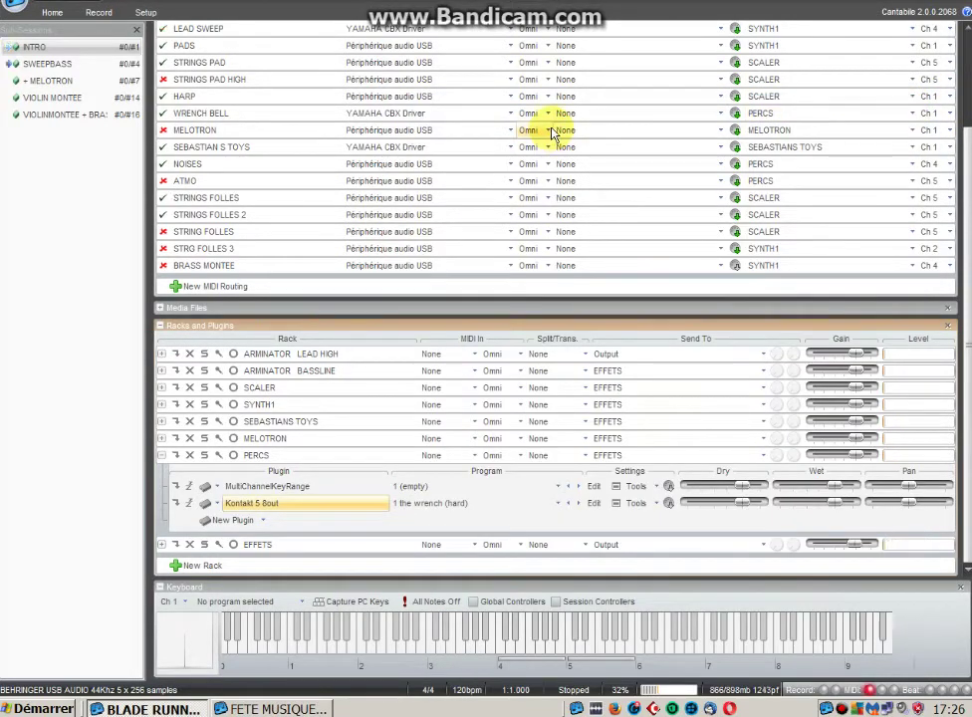
Check the target device of the BASSLINE 1 route in the MIDI routing table.
scroll(398, 59, up, 3)
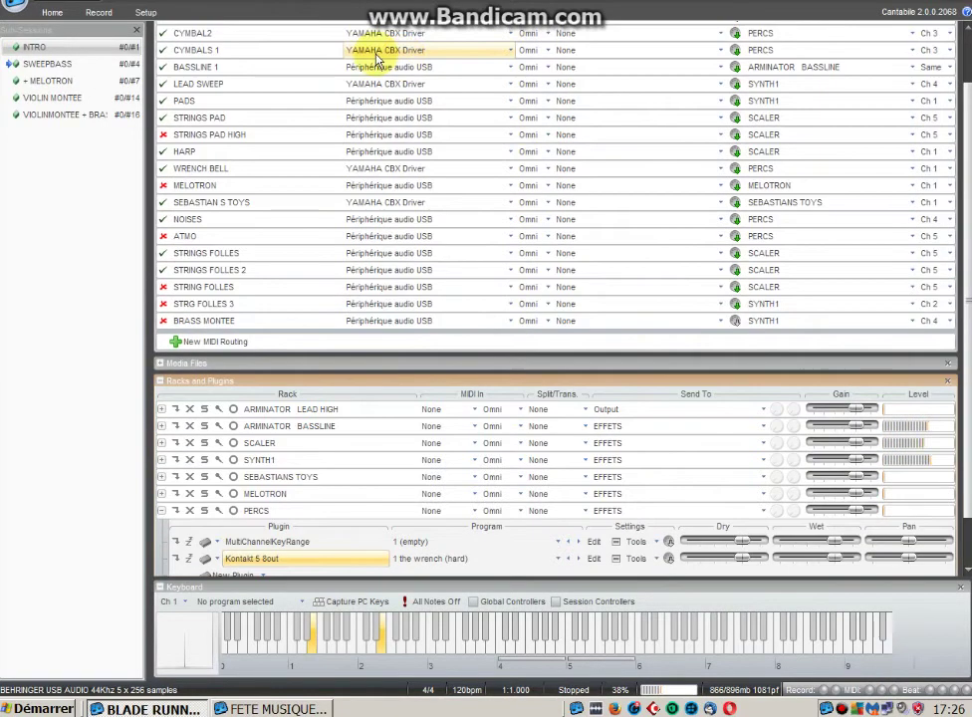
scroll(377, 60, up, 3)
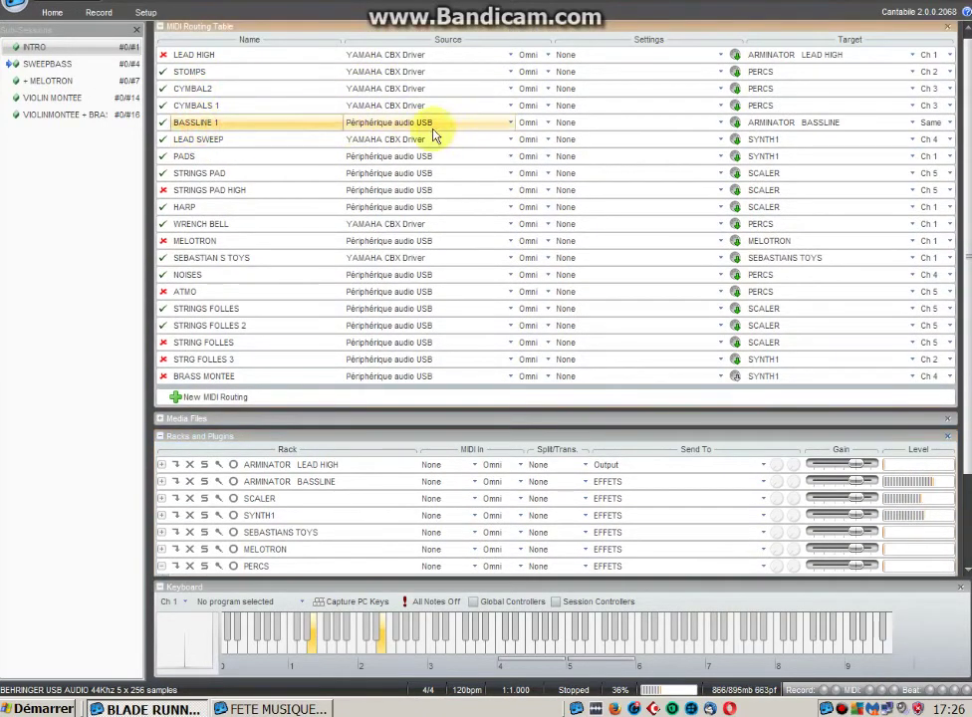
click(805, 130)
click(834, 126)
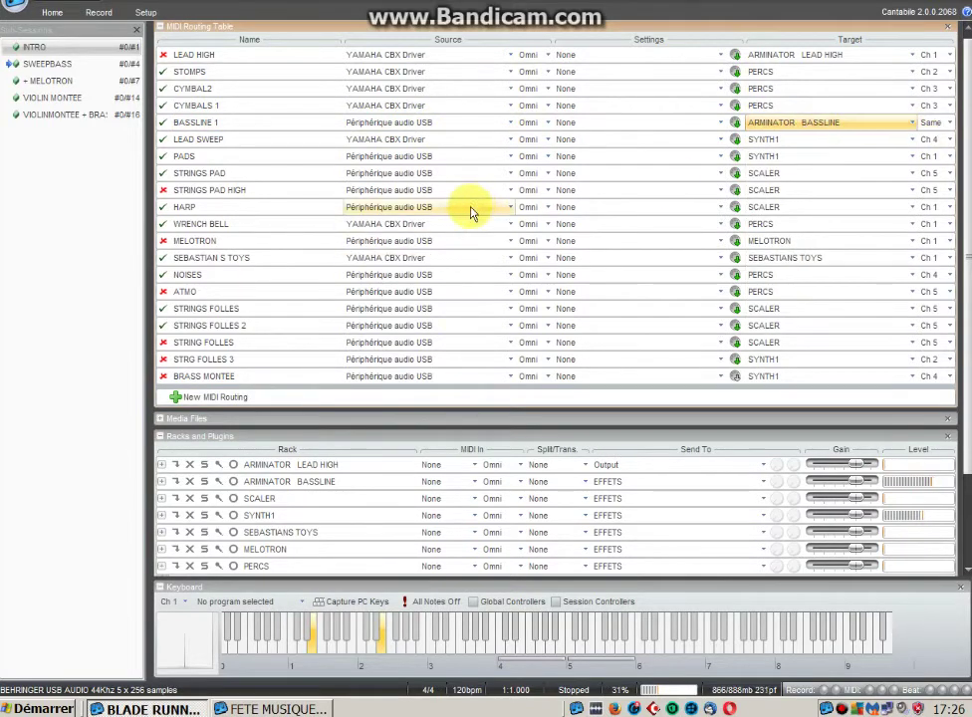
Open the Arminator plugin in the ARMINATOR BASSLINE rack, look through its program list without changing the program, and close it.
scroll(473, 213, down, 3)
double_click(304, 408)
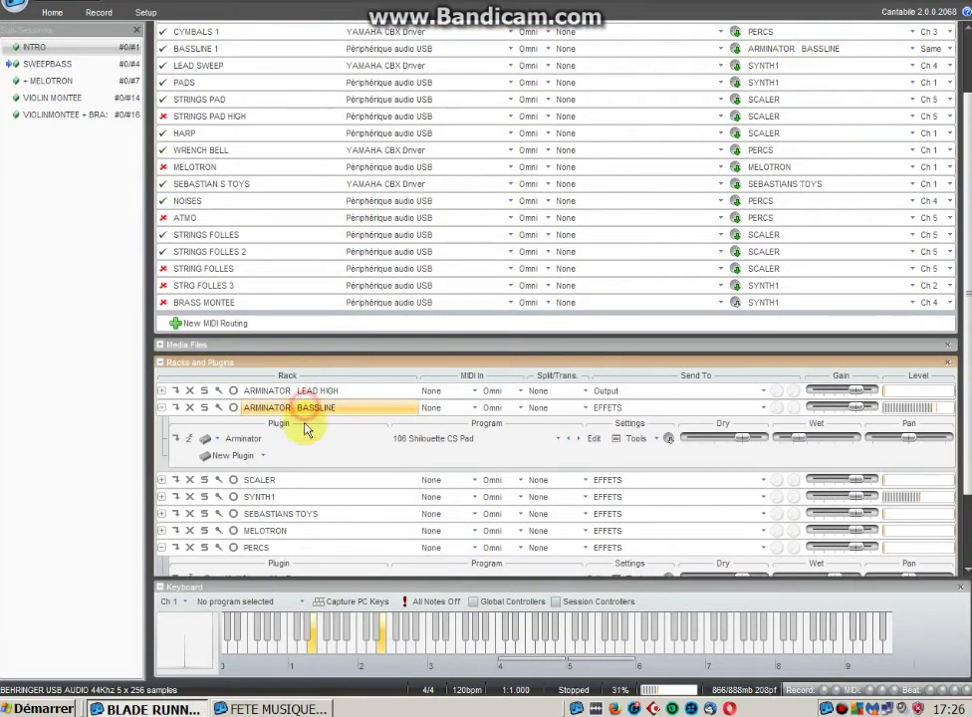
double_click(231, 440)
click(391, 151)
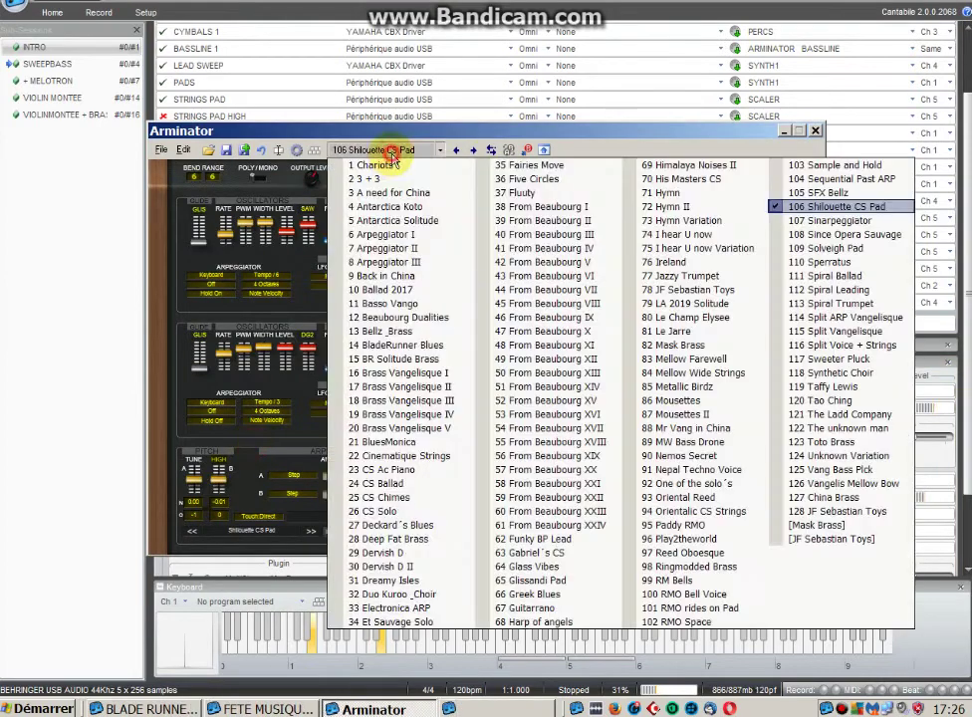
click(741, 142)
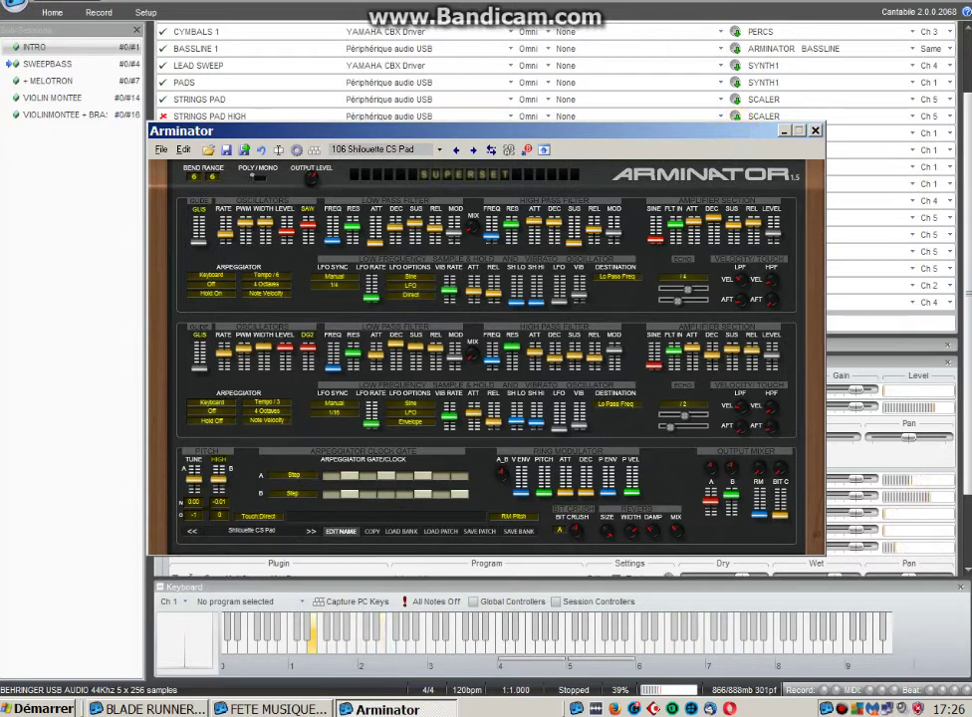
click(817, 131)
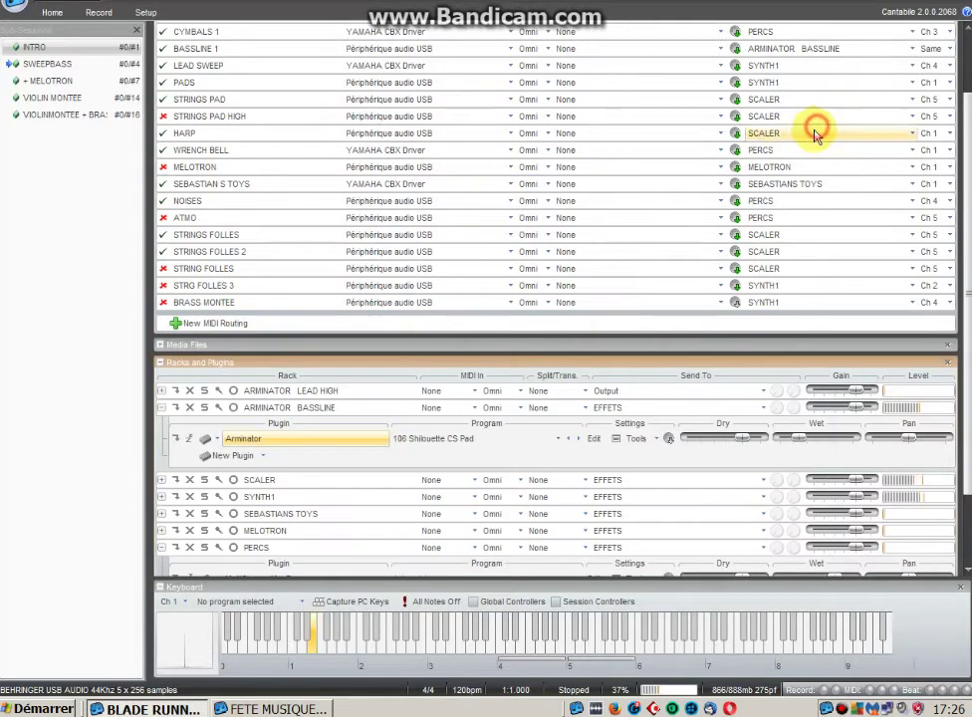
Collapse the ARMINATOR BASSLINE rack and check the audio targets of the ARMINATOR BASSLINE, SCALER and SYNTH1 racks.
click(161, 407)
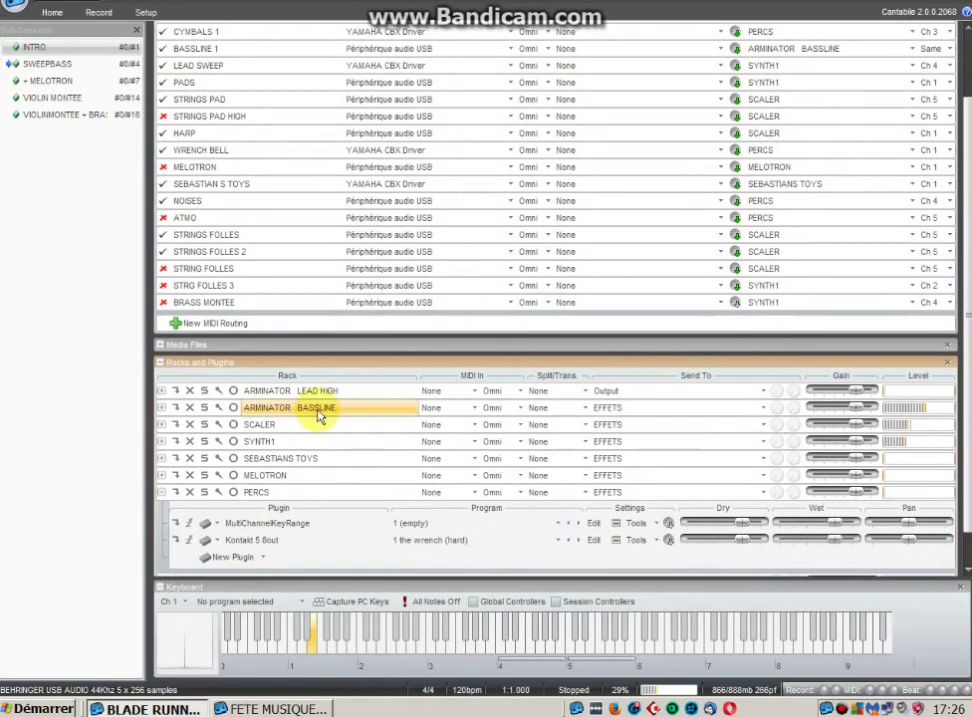
click(619, 416)
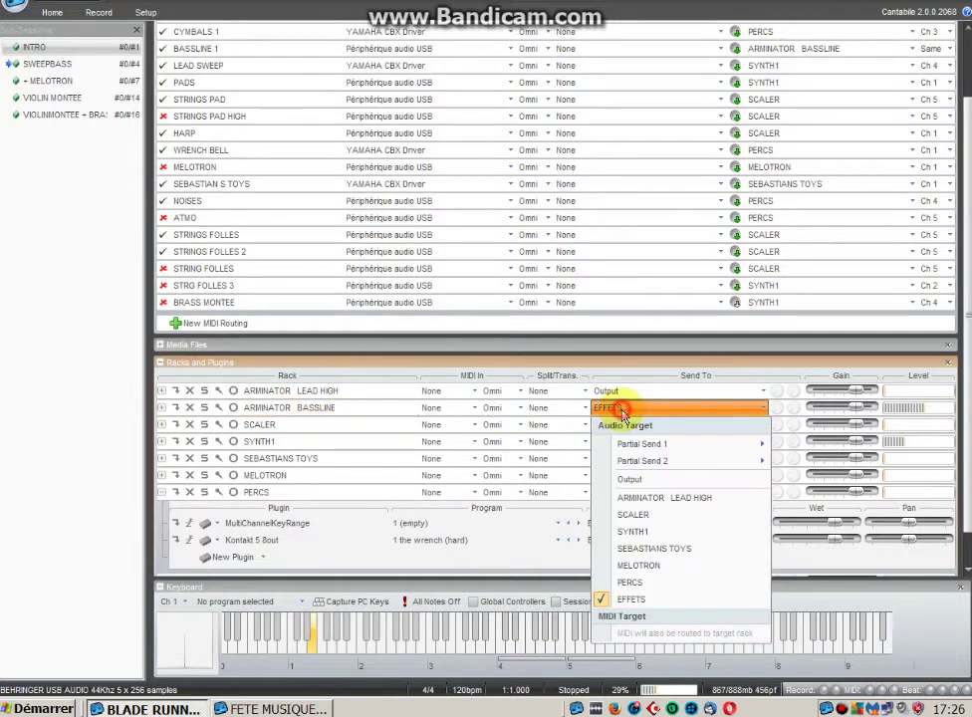
click(624, 423)
click(624, 423)
click(619, 441)
click(619, 440)
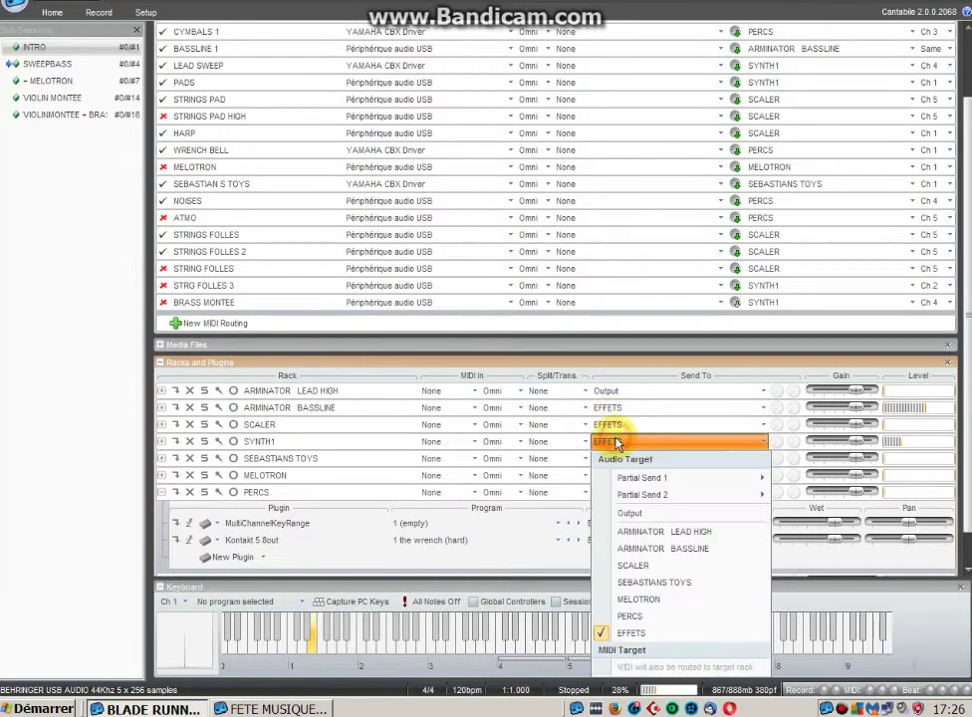
click(616, 446)
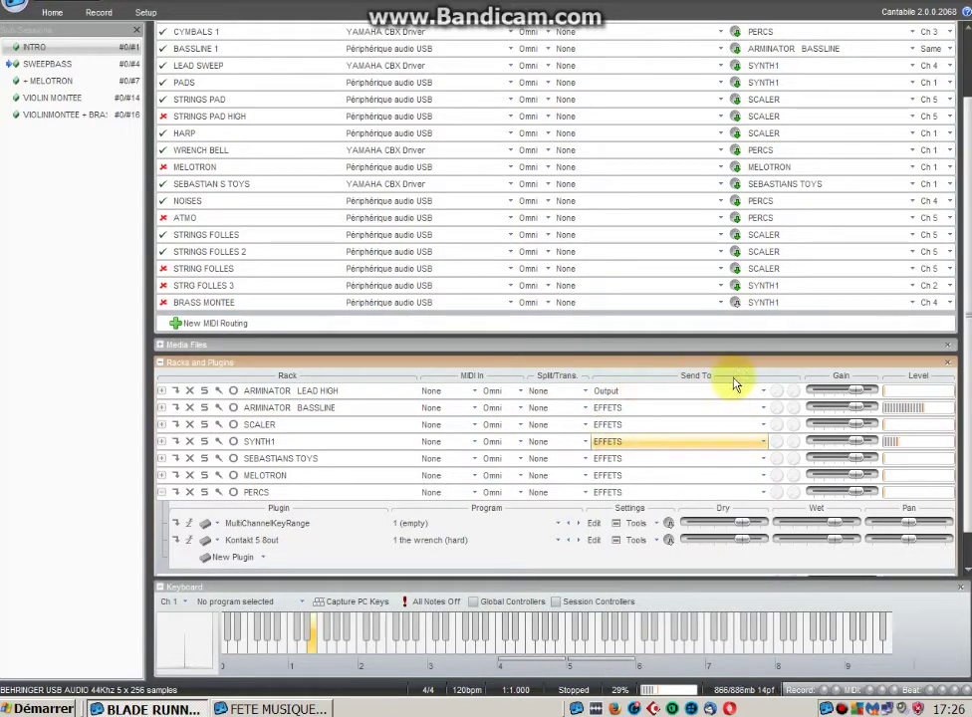
Collapse PERCS, expand the EFFETS rack, and view the epicVerb plugin's reverb settings before closing it.
click(267, 495)
click(275, 544)
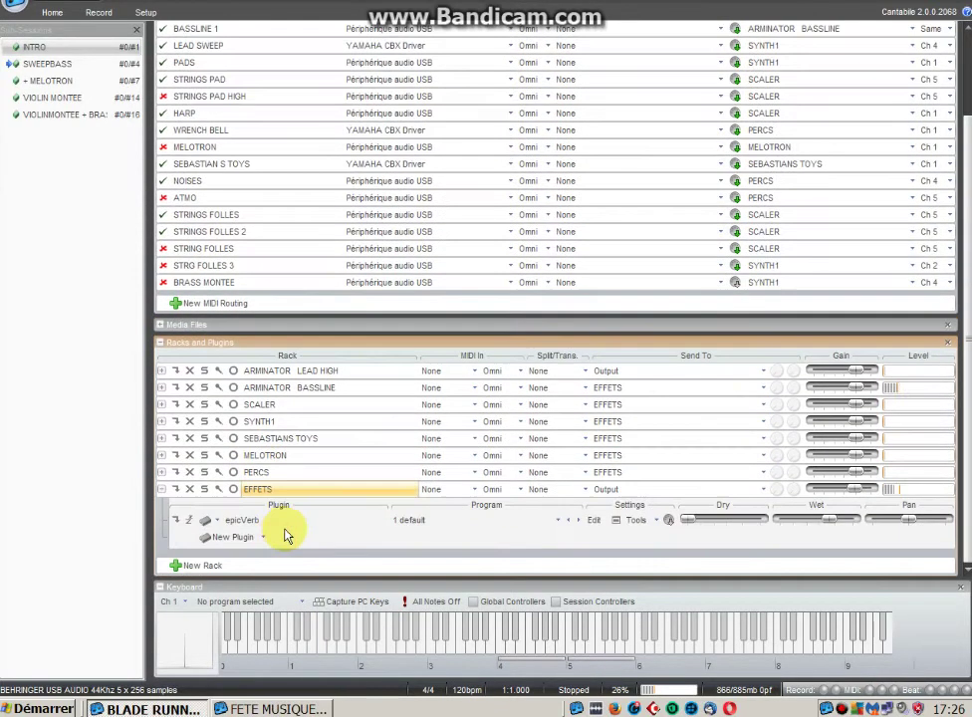
double_click(267, 522)
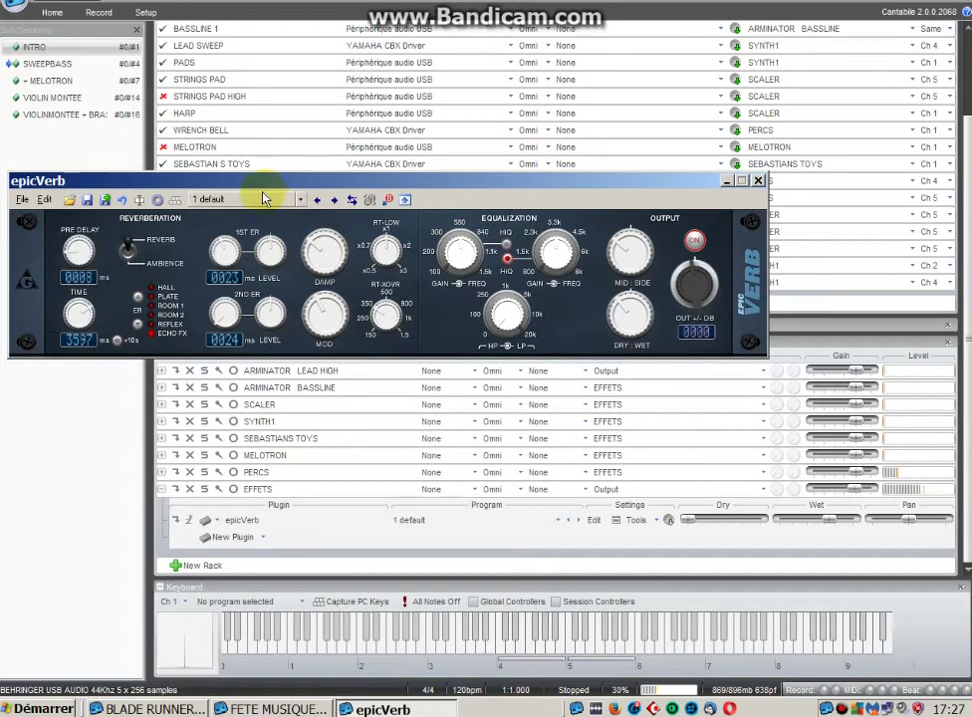
click(759, 180)
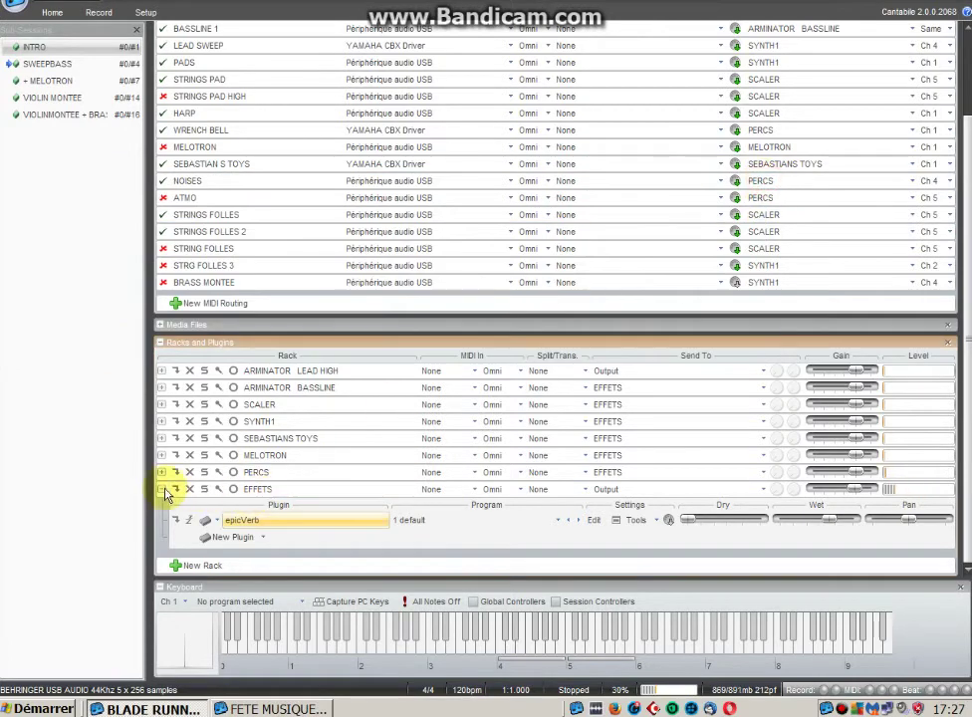
Check the audio target options of the EFFETS rack without changing them and collapse the rack.
click(257, 489)
click(615, 488)
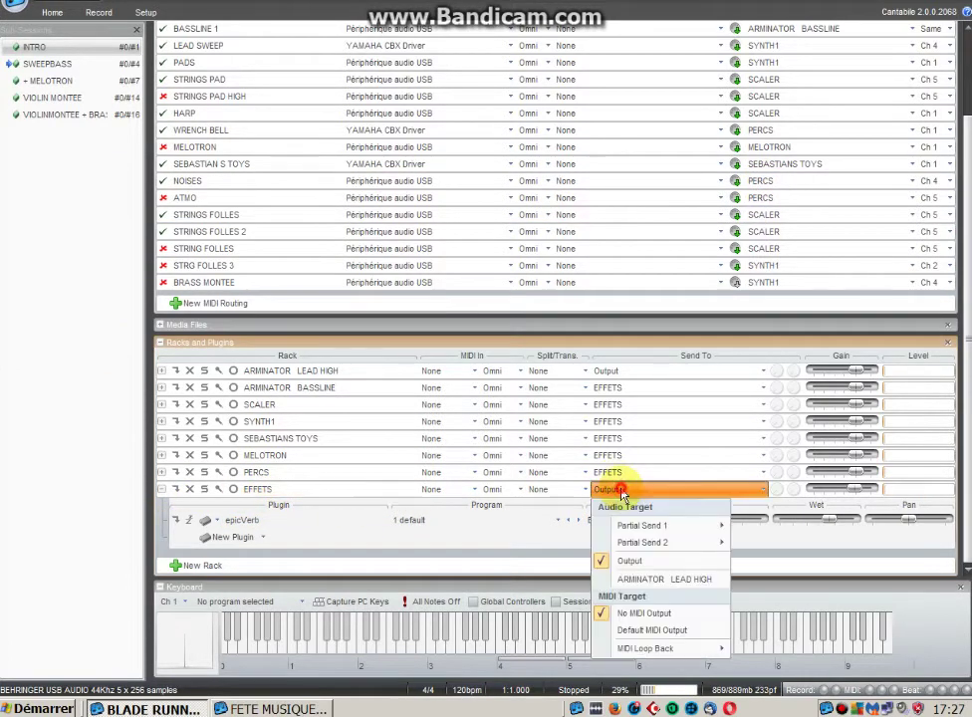
click(615, 488)
click(162, 493)
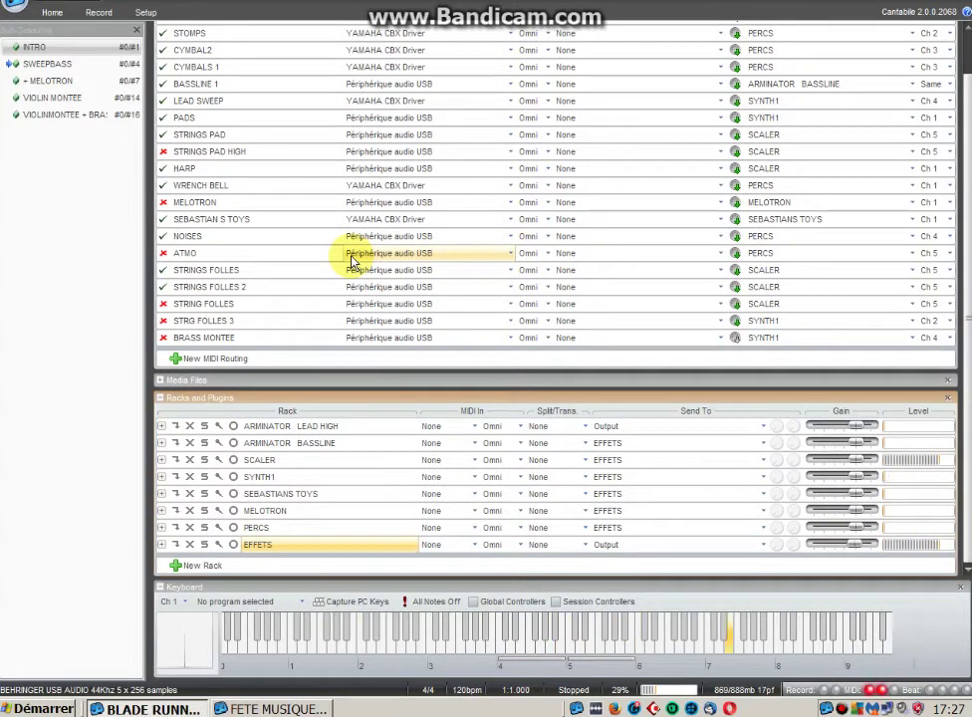
Open the MIDI filters of the HARP route, examine its velocity curve and key range filters, and close them.
click(197, 177)
click(583, 171)
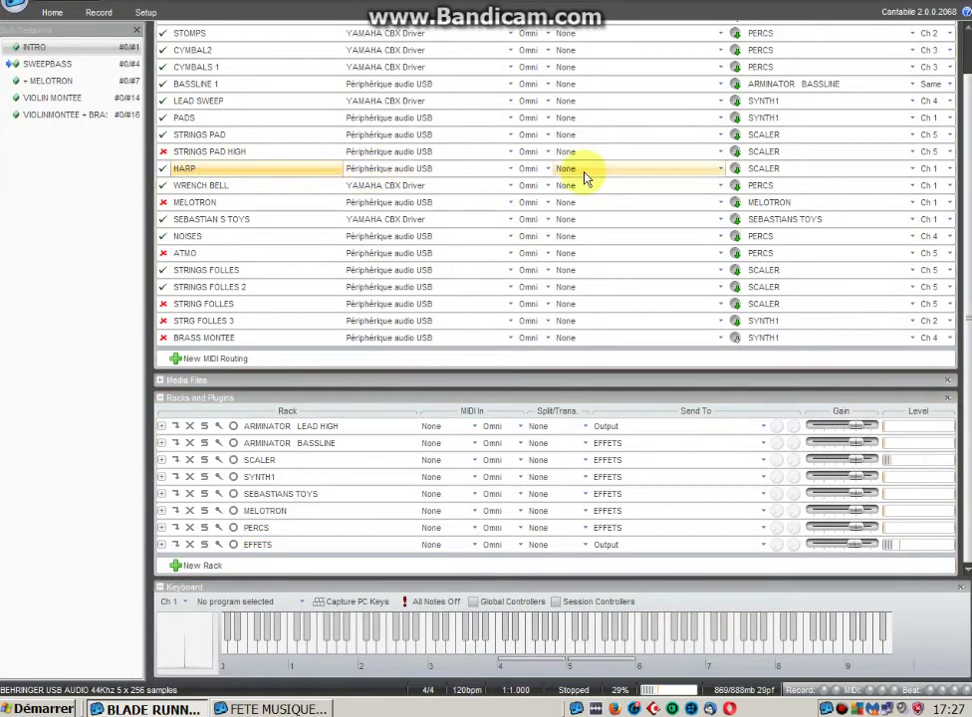
click(590, 358)
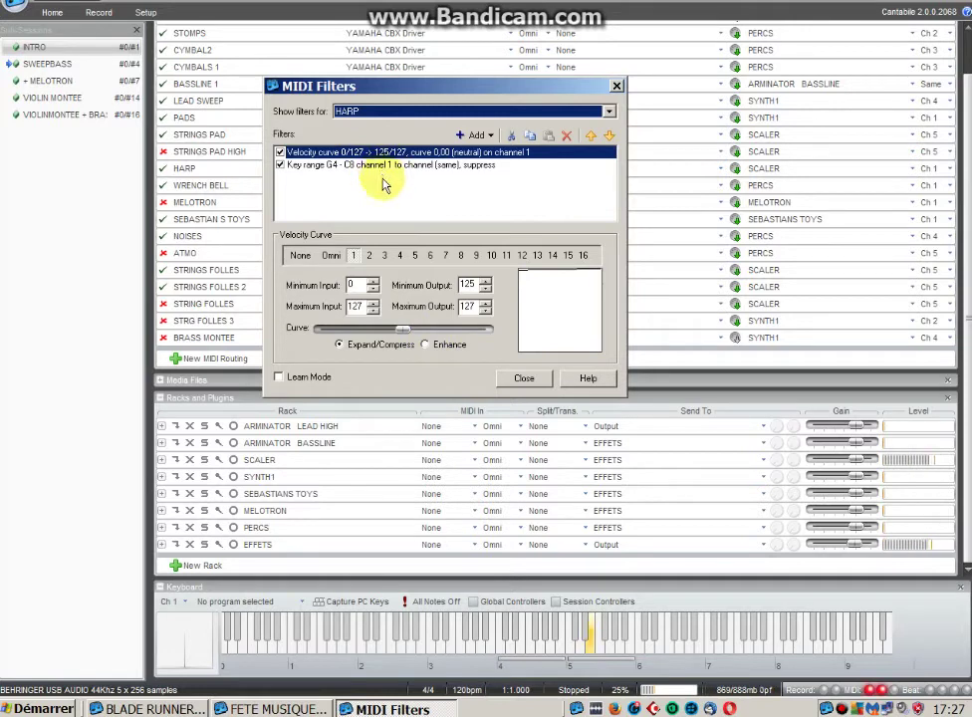
click(327, 164)
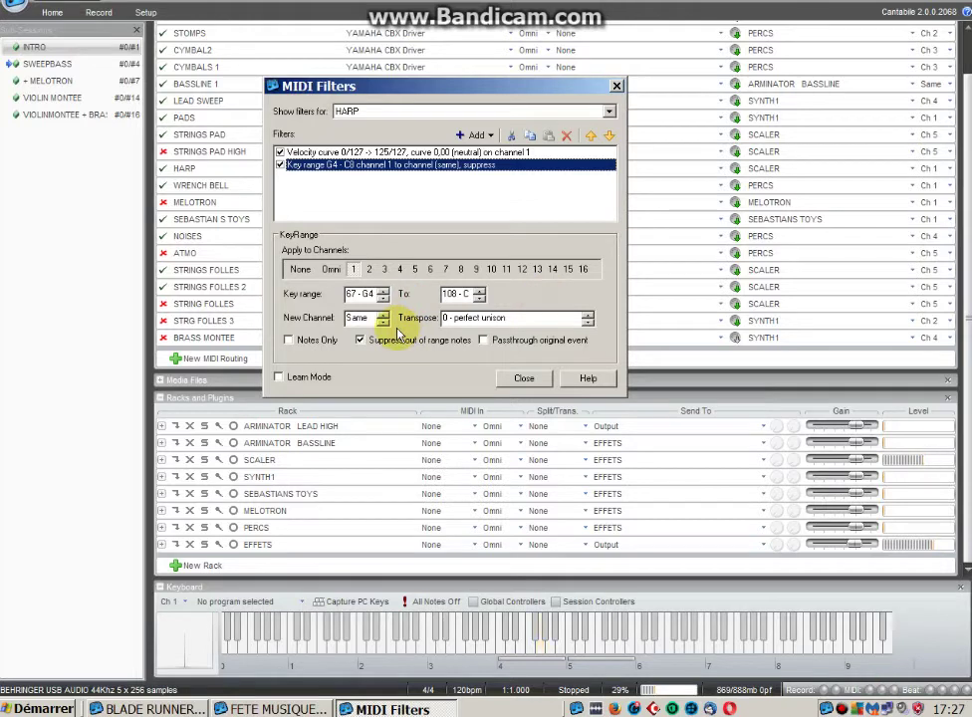
click(538, 378)
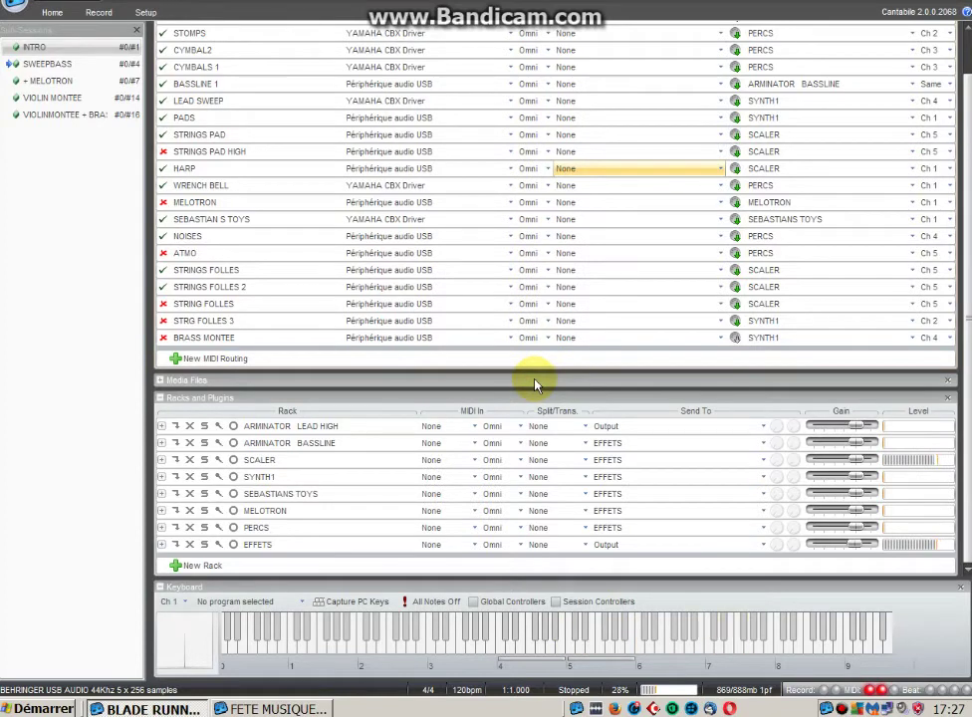
Check the HARP route's target channel, expand the SCALER rack, and view the midiScaleChanger plugin's note mapping before closing it.
click(953, 171)
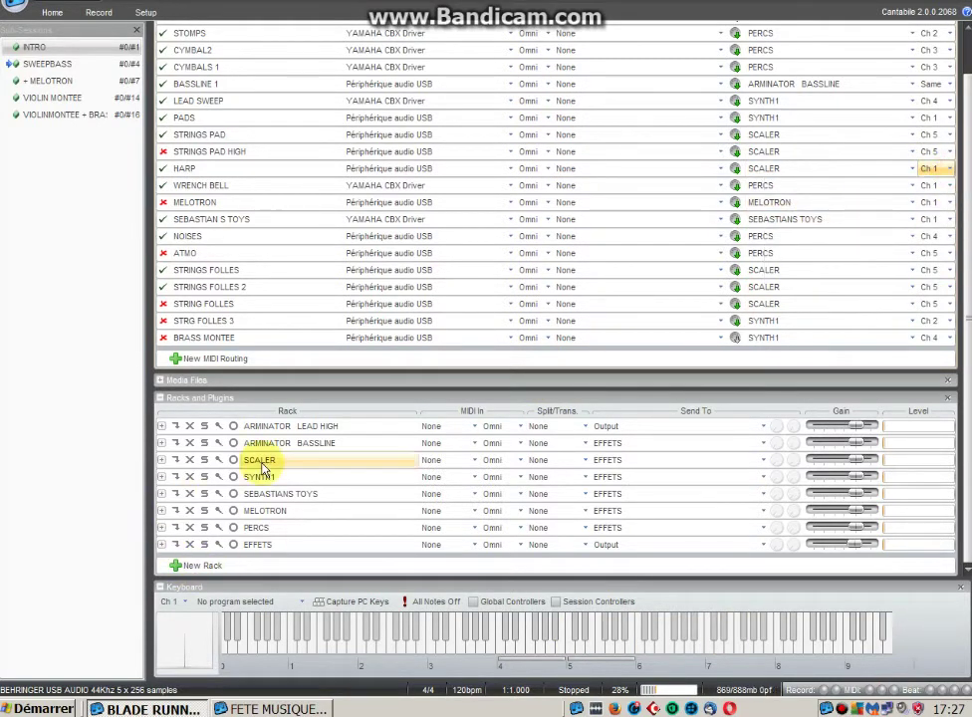
double_click(260, 460)
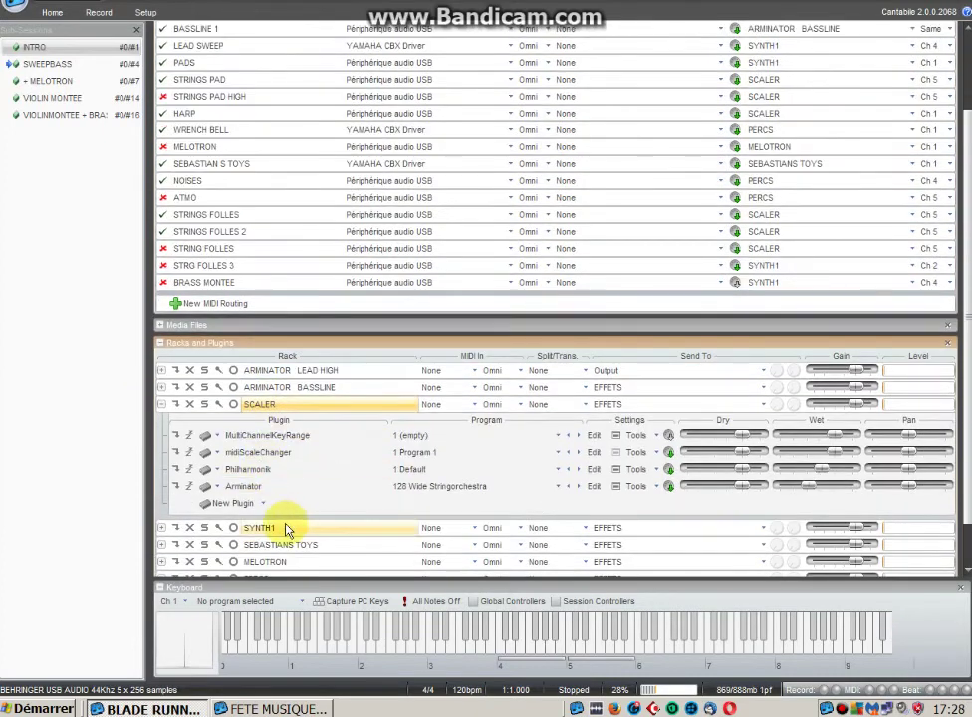
double_click(258, 452)
drag(257, 62, 398, 93)
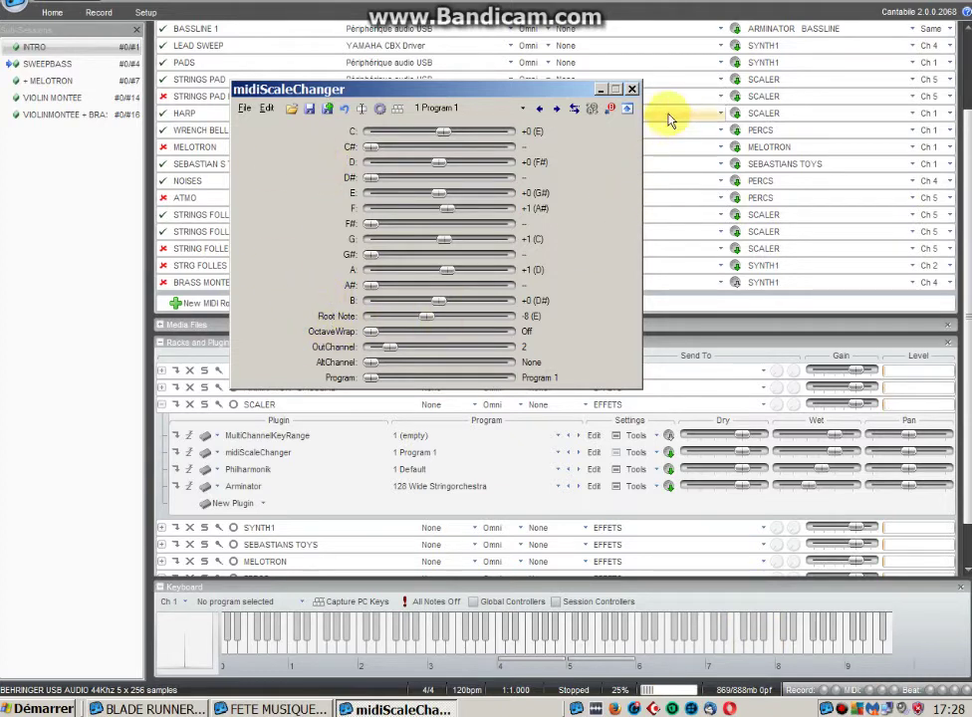
click(634, 90)
Open the MIDI filters of the midiScaleChanger plugin in the SCALER rack, examine its channel selection, and close them.
click(271, 453)
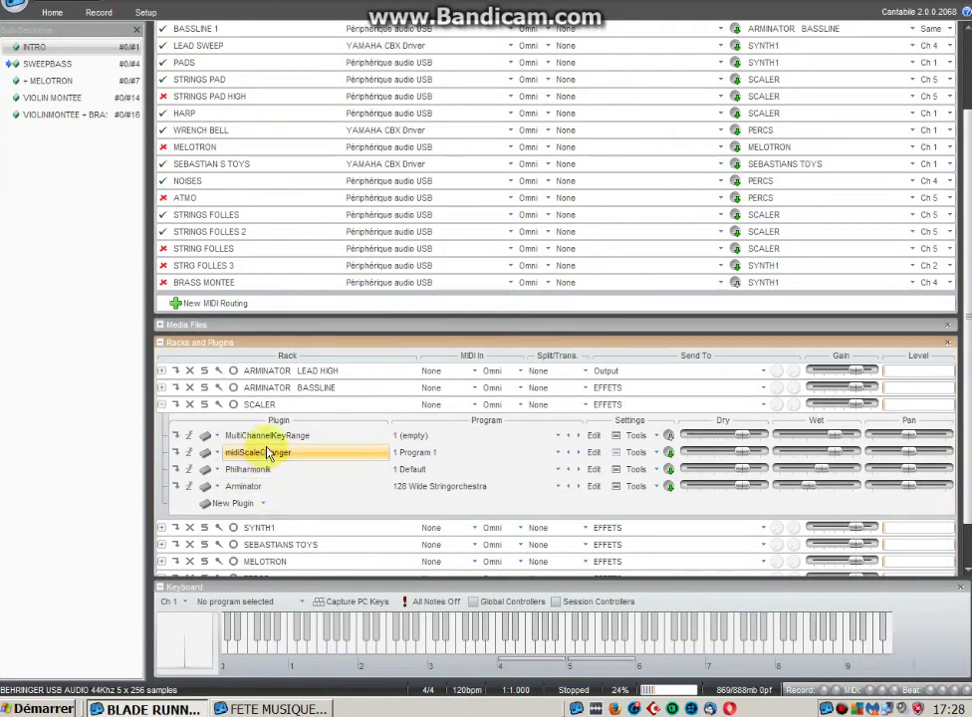
ctrl+click(299, 470)
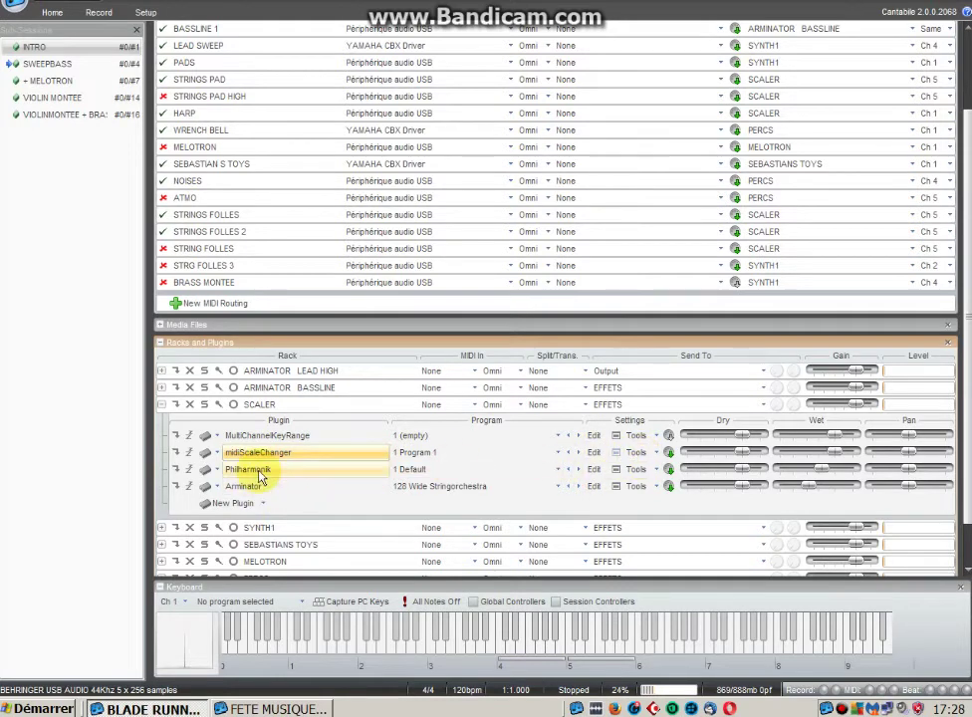
click(635, 452)
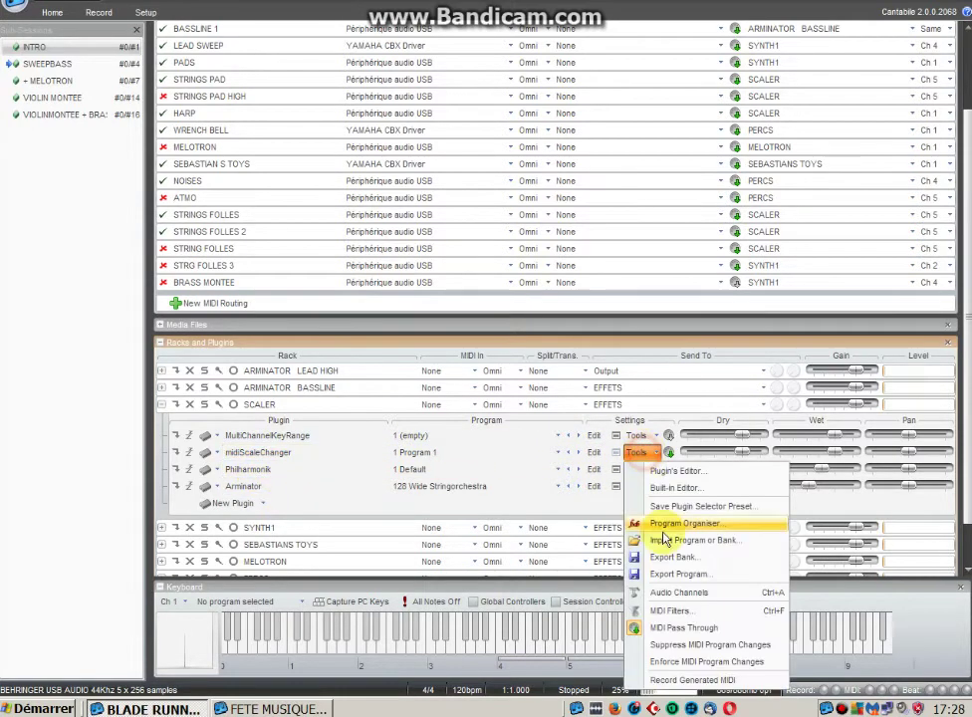
click(687, 609)
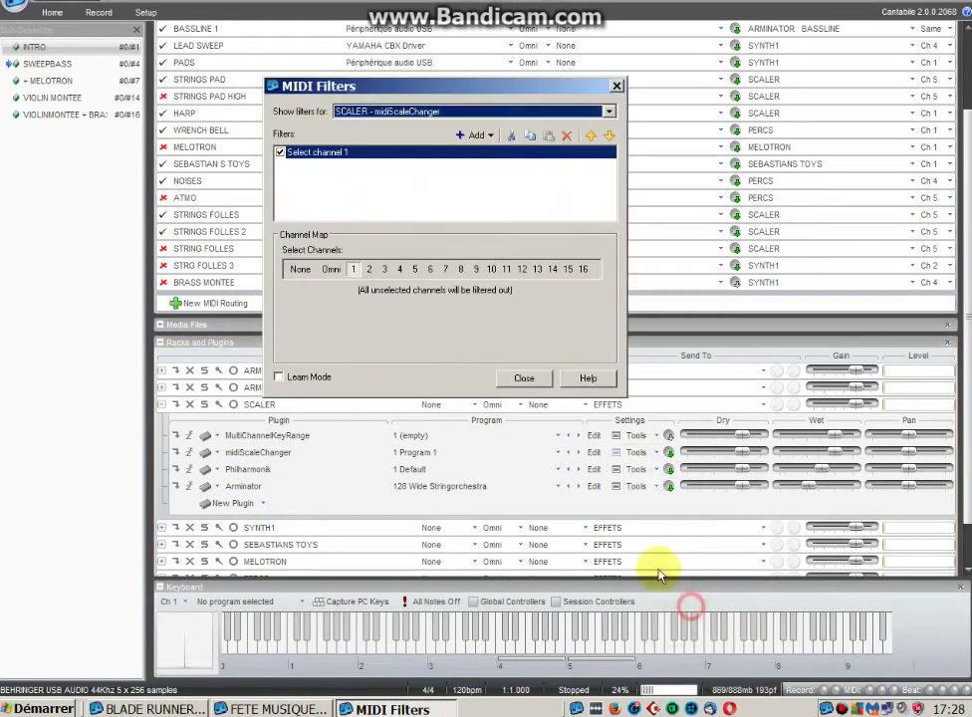
click(619, 87)
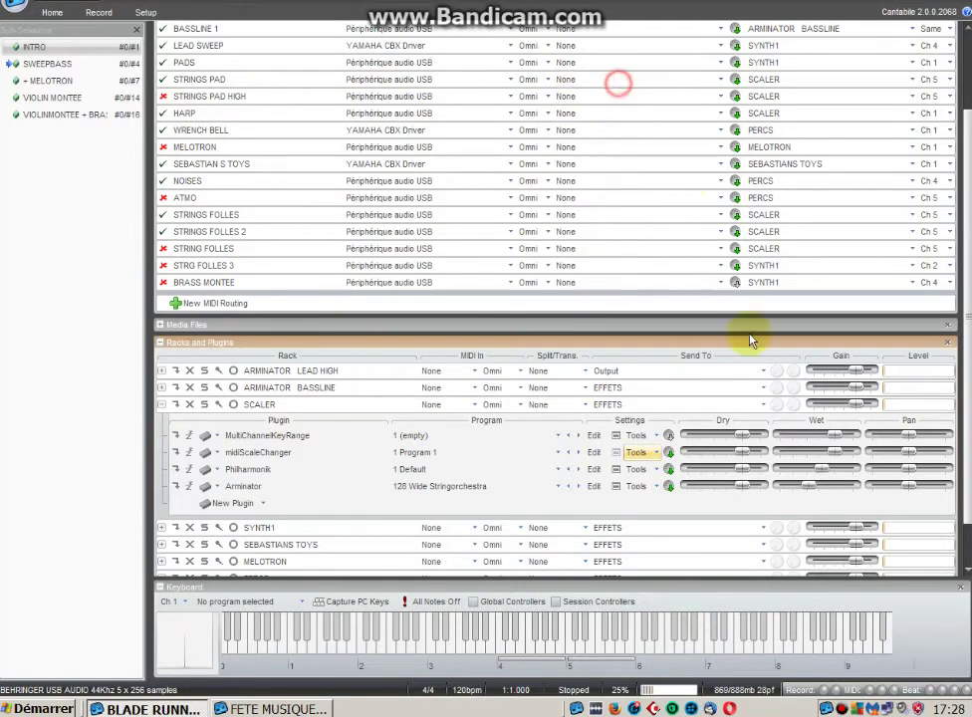
Open the Philharmonik plugin in the SCALER rack, examine its instrument parts and their MIDI channels, and close it.
click(287, 477)
click(288, 479)
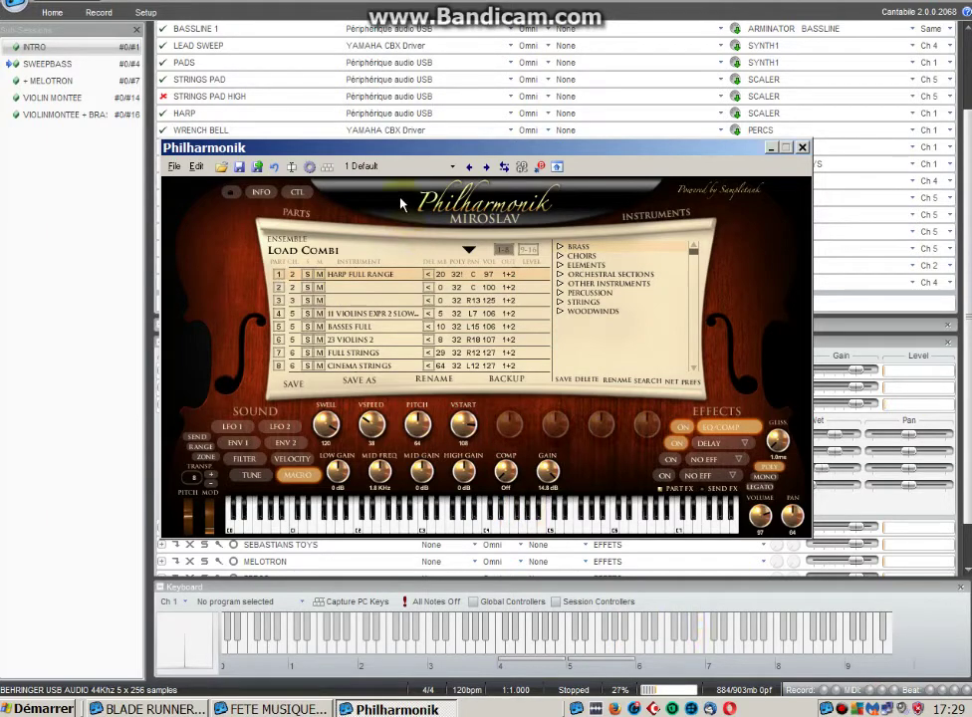
click(802, 147)
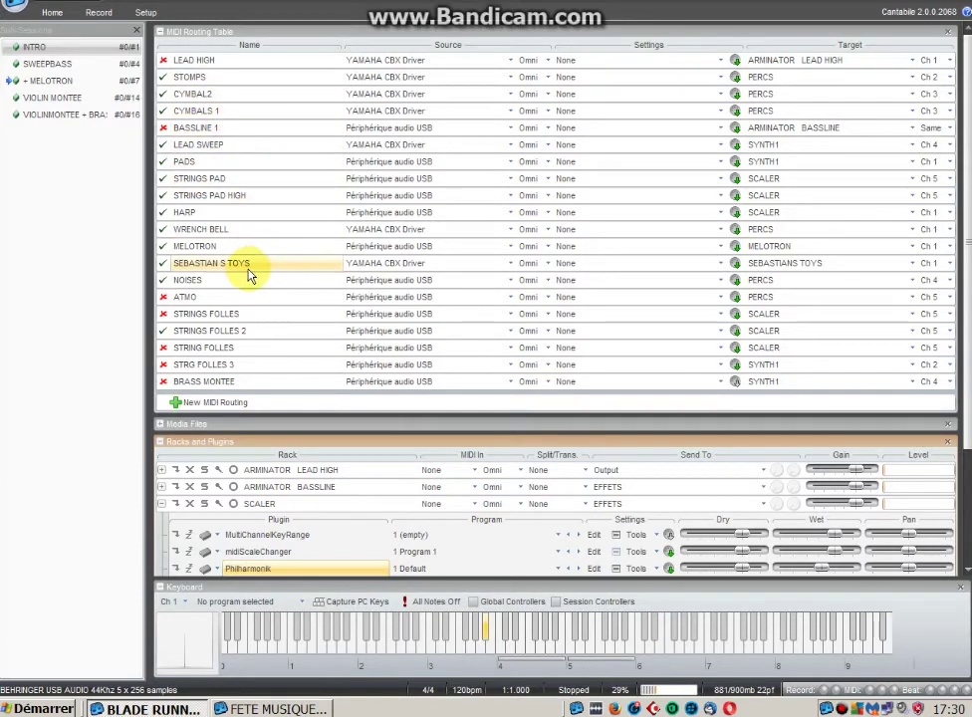
Open the MIDI filters of the SEBASTIAN S TOYS route and examine its key range and pitch bend suppression filters.
click(598, 266)
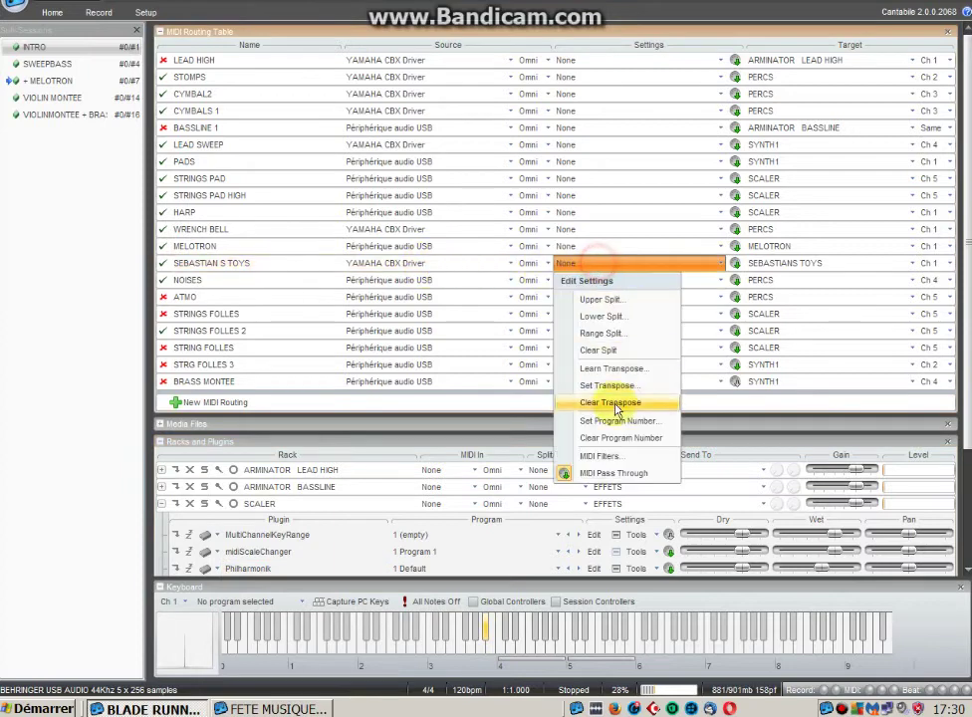
click(613, 458)
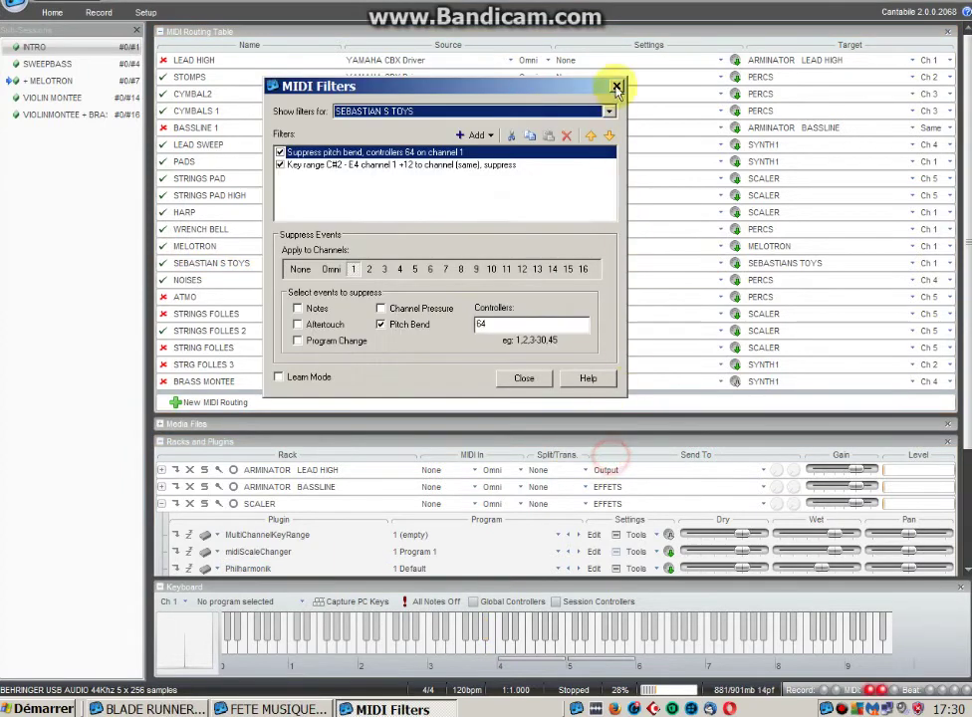
click(347, 167)
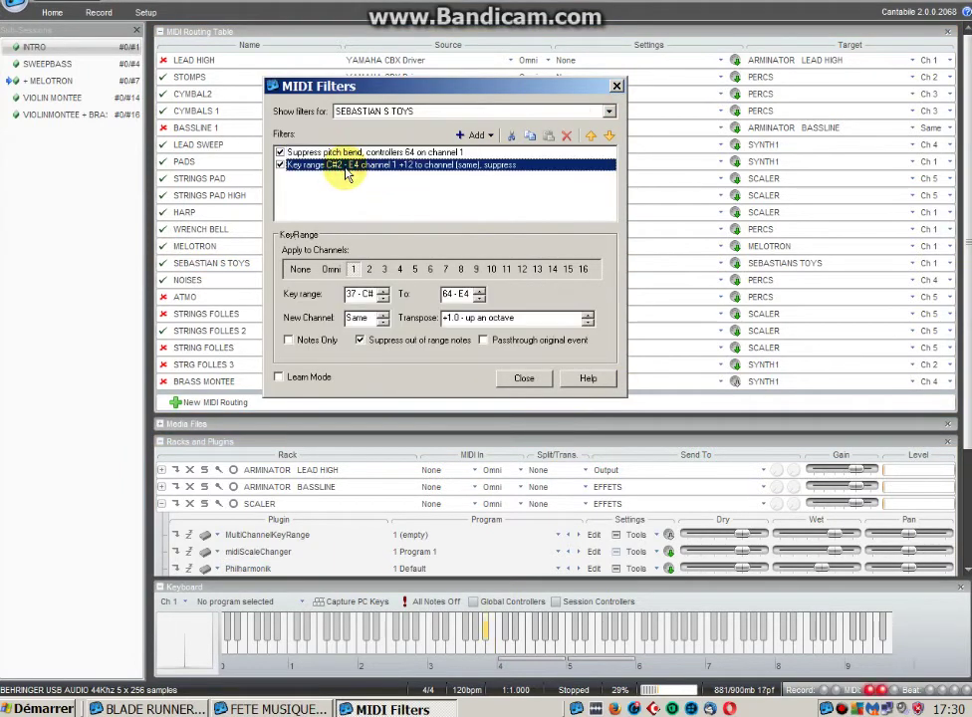
click(340, 155)
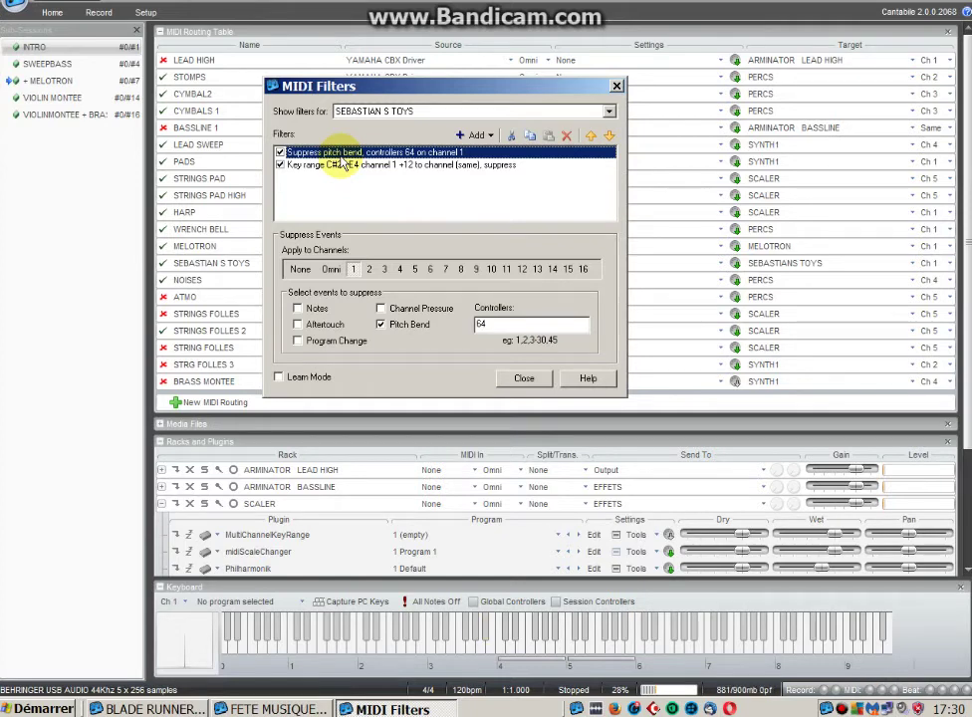
Turn the pitch bend and controller 64 suppression filter off and back on to compare its effect, and close the MIDI filters.
click(280, 152)
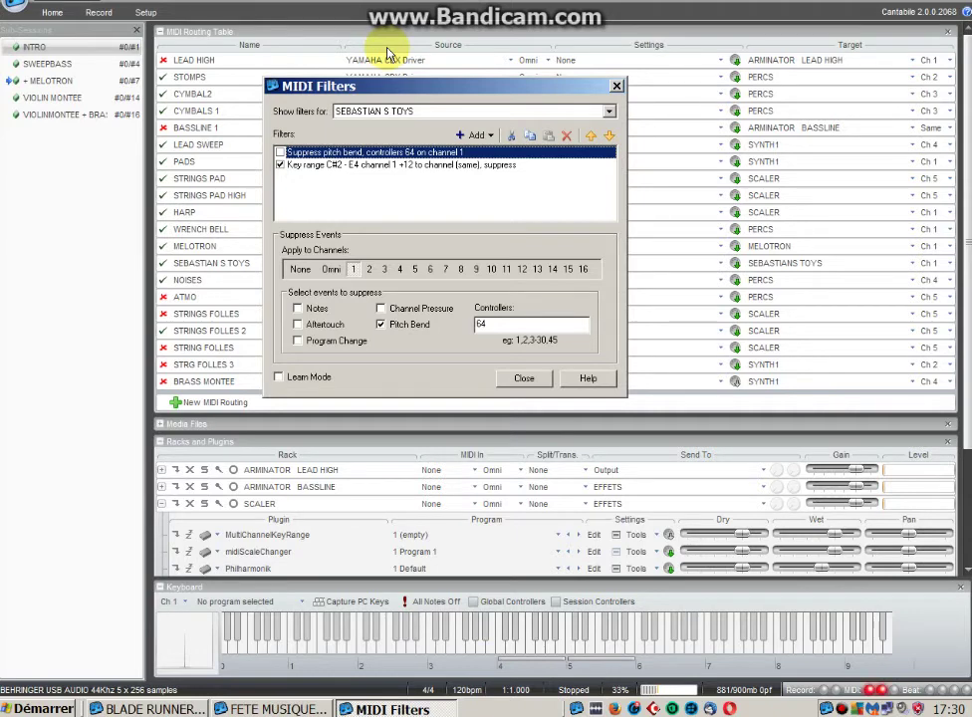
click(280, 152)
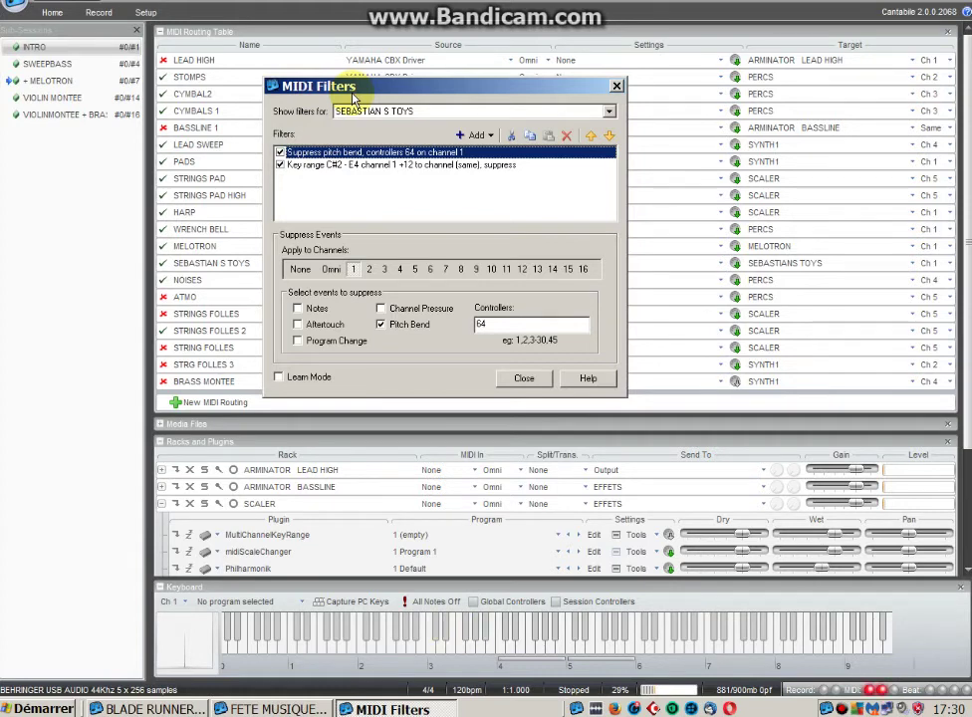
click(524, 378)
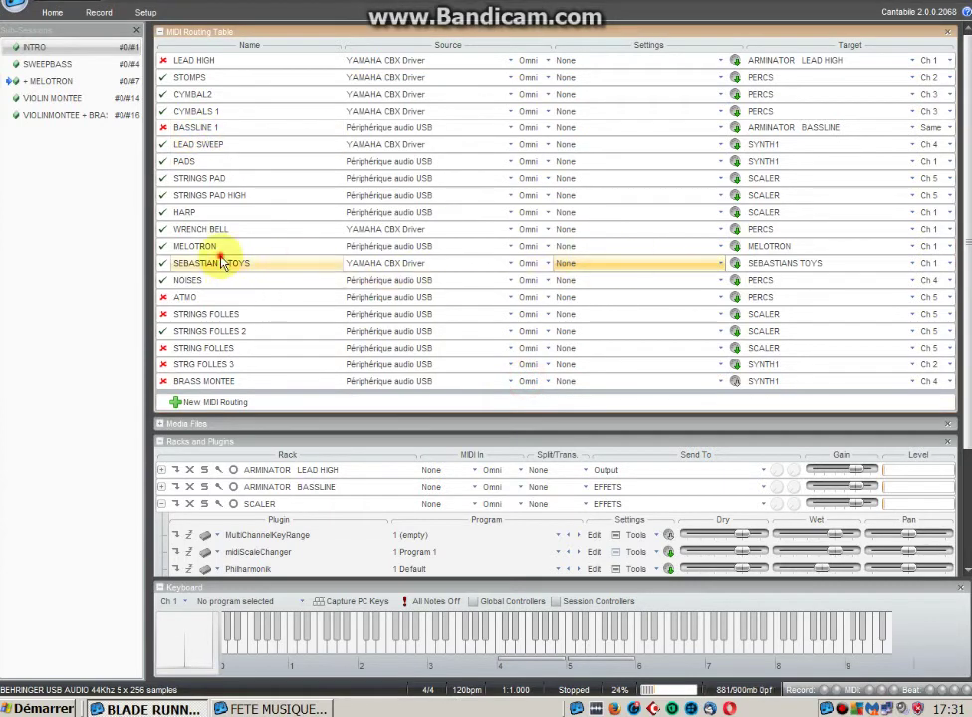
Check the target MIDI device and channel options of the SEBASTIAN S TOYS route without changing them.
click(748, 267)
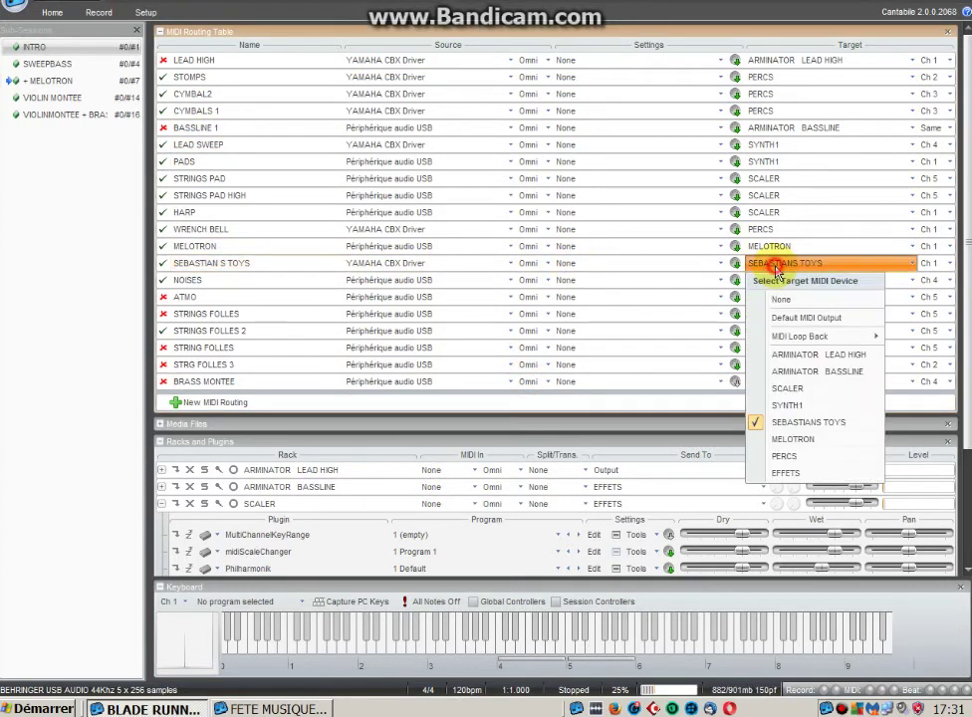
click(775, 263)
click(928, 266)
click(931, 269)
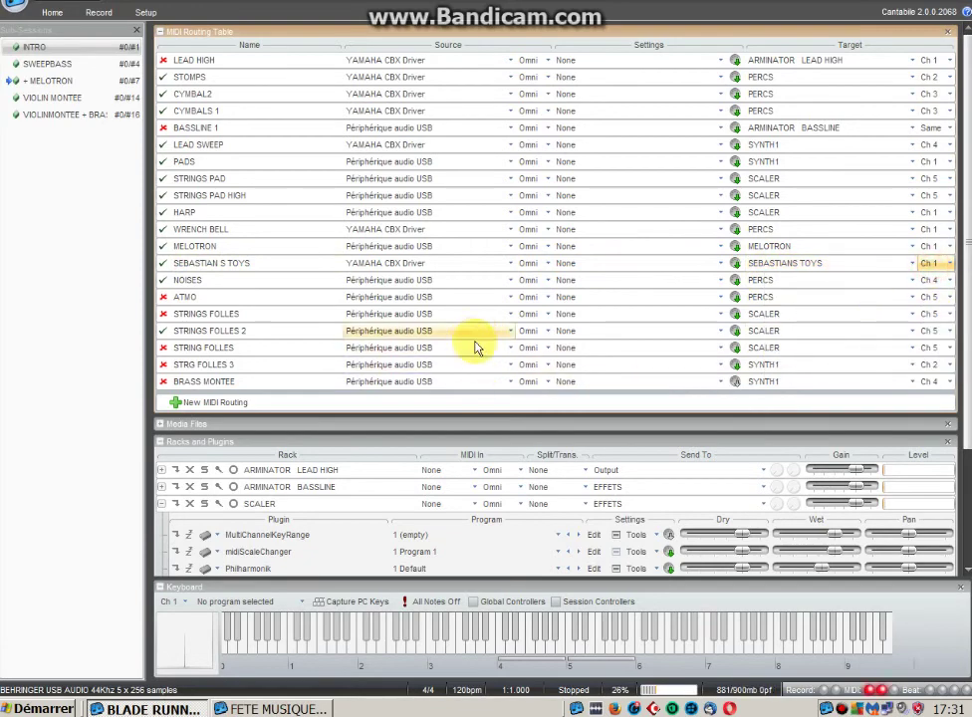
Collapse the SCALER rack and expand the SEBASTIANS TOYS rack to show its plugin.
scroll(474, 344, down, 3)
click(280, 356)
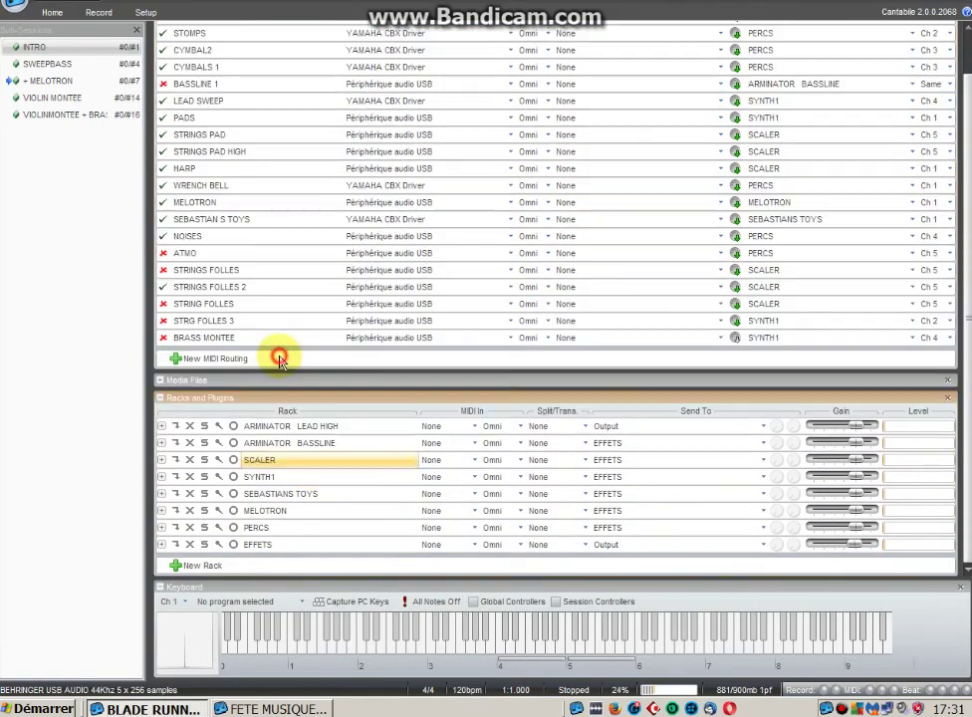
click(286, 498)
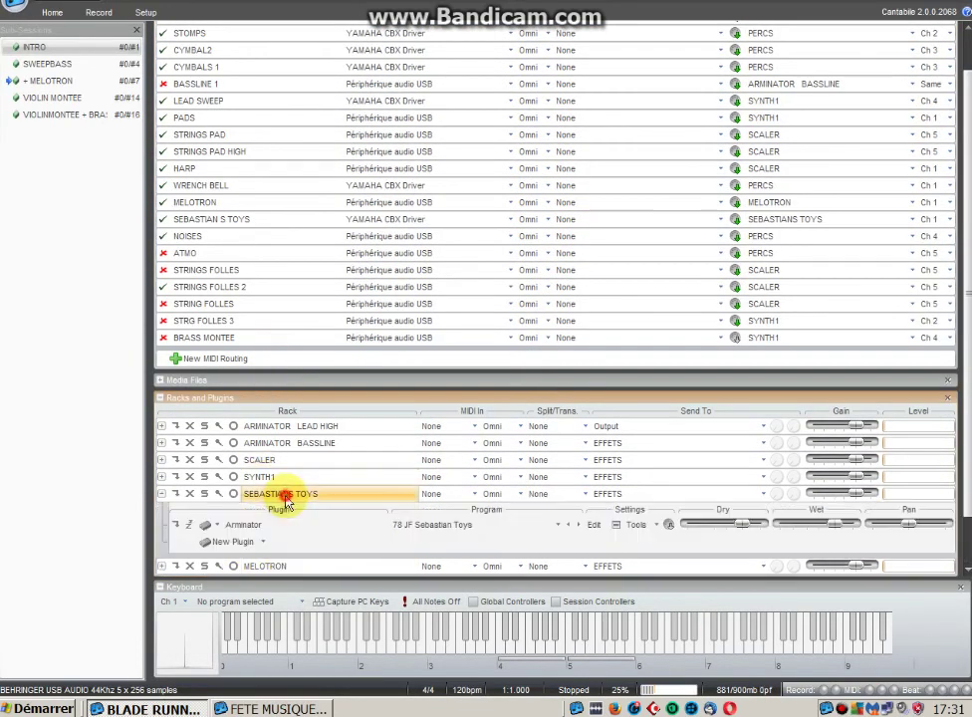
Open the Arminator plugin in the SEBASTIANS TOYS rack, view its program list while keeping JF Sebastian Toys, and close it.
double_click(242, 525)
click(418, 152)
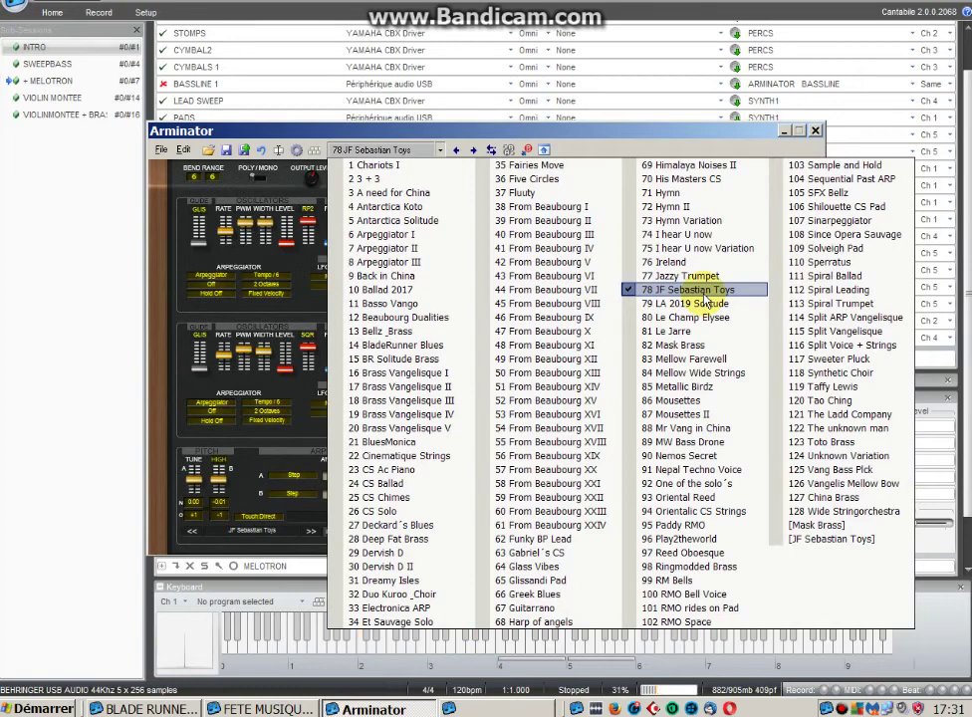
click(803, 139)
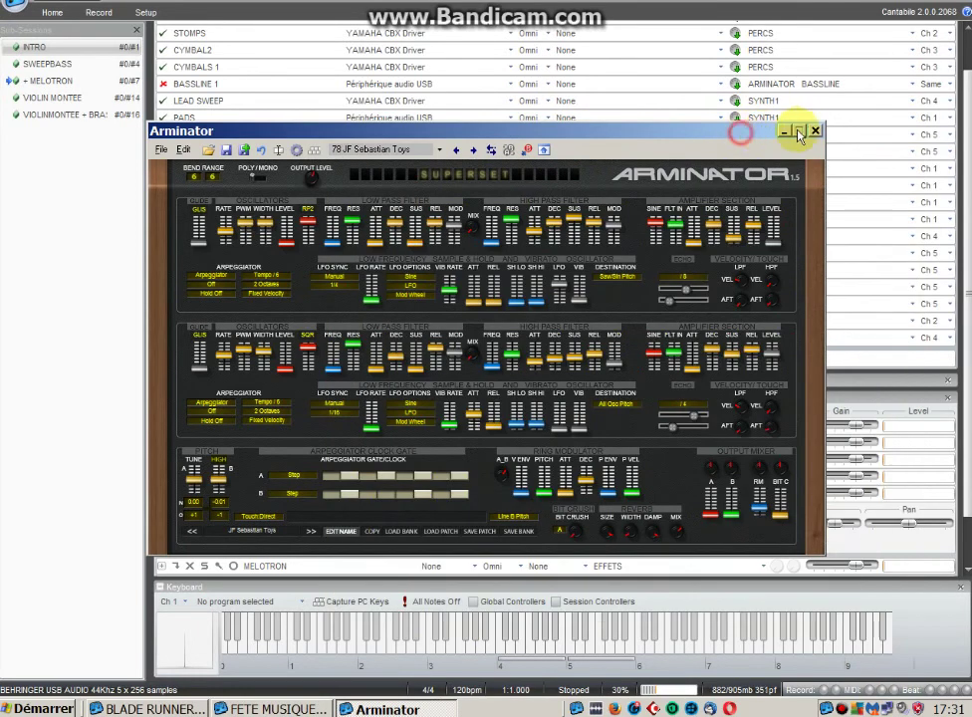
click(815, 130)
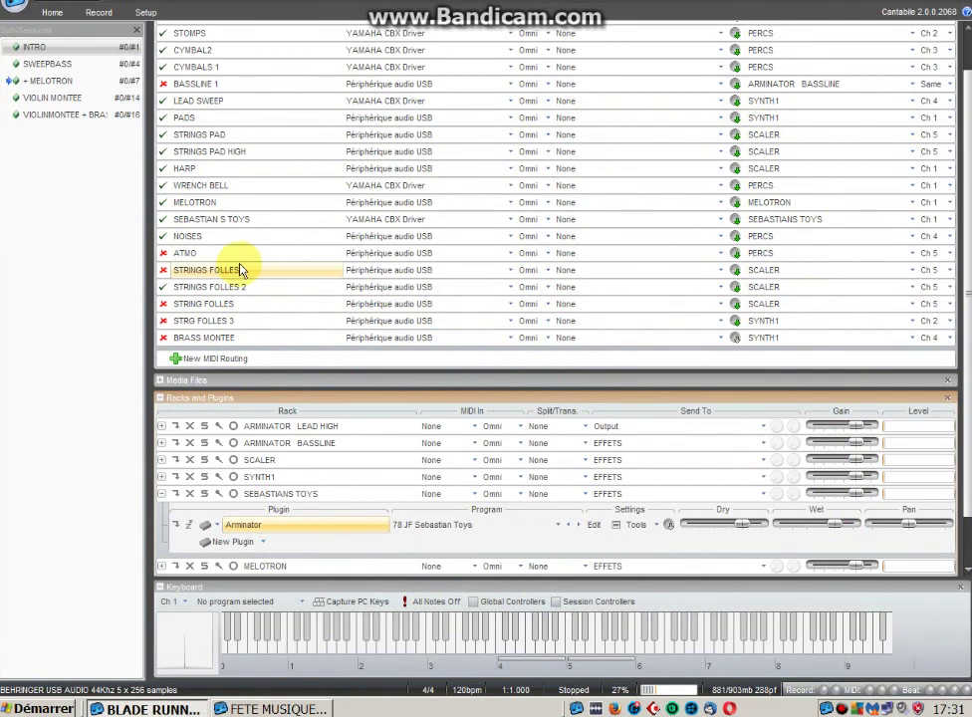
Load the VIOLIN MONTEE sub-session.
click(41, 98)
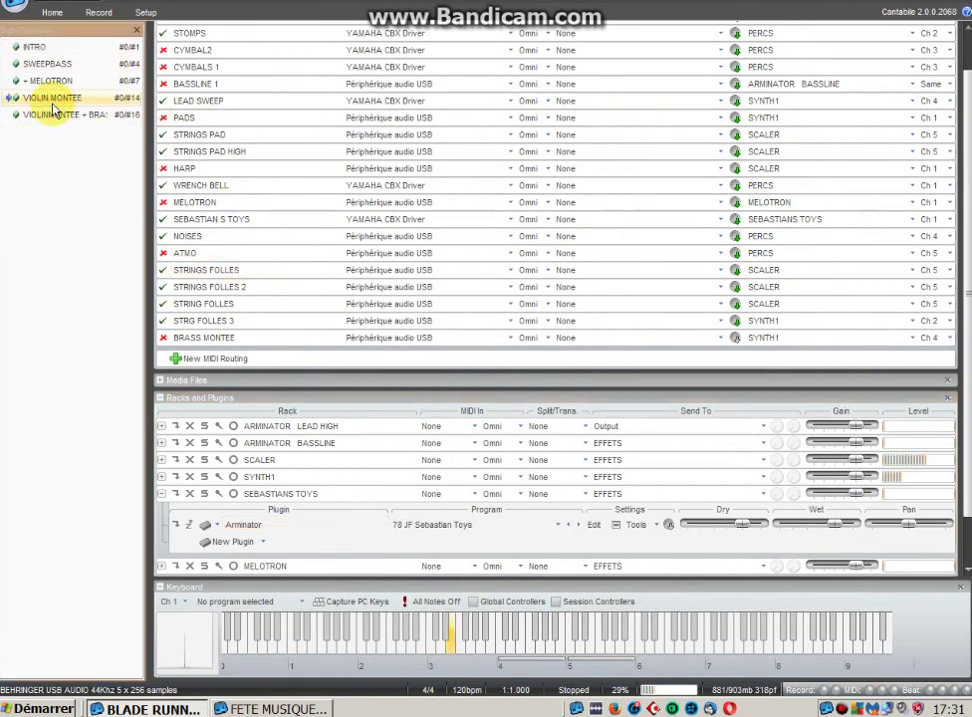